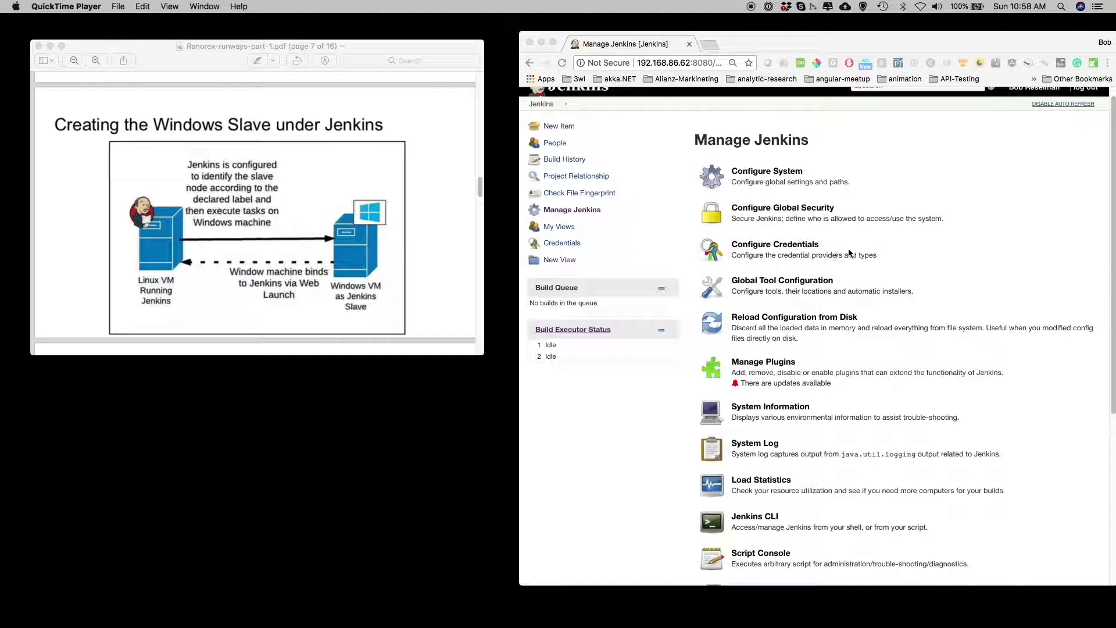
Confirm the agent TCP port is set to Random in Configure Global Security, then return to the dashboard.
click(800, 212)
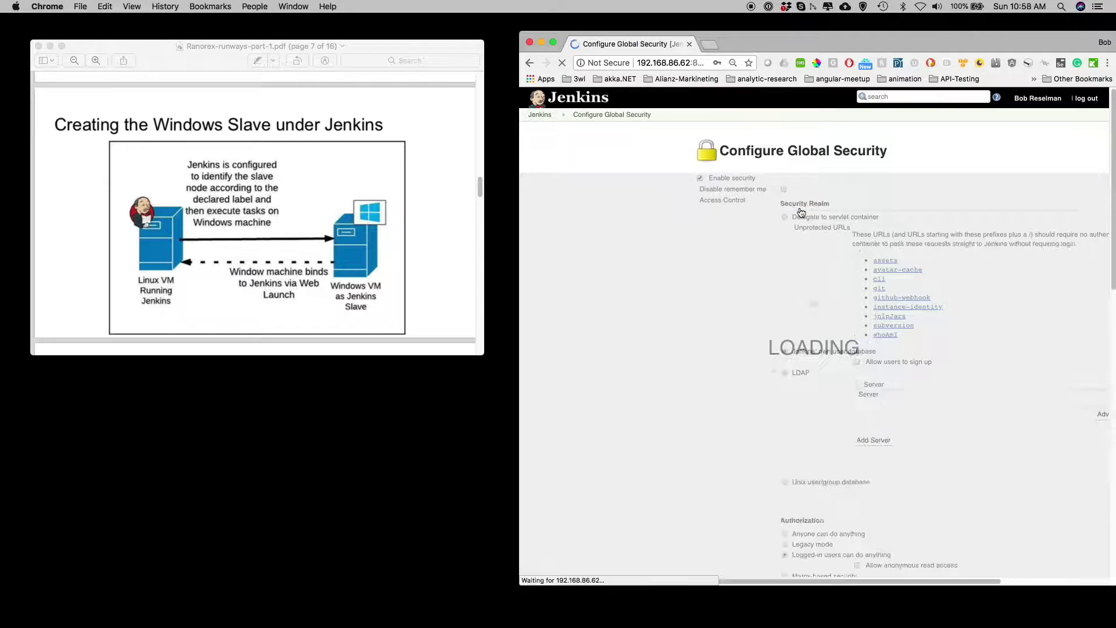
scroll(692, 365, down, 1)
scroll(692, 364, down, 3)
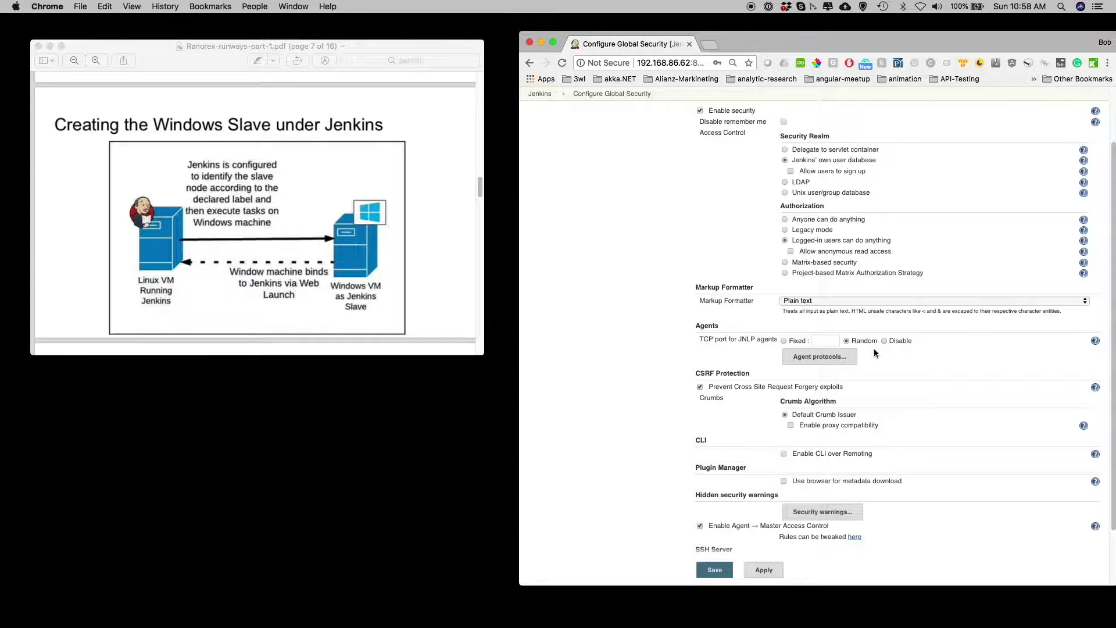
scroll(861, 284, up, 2)
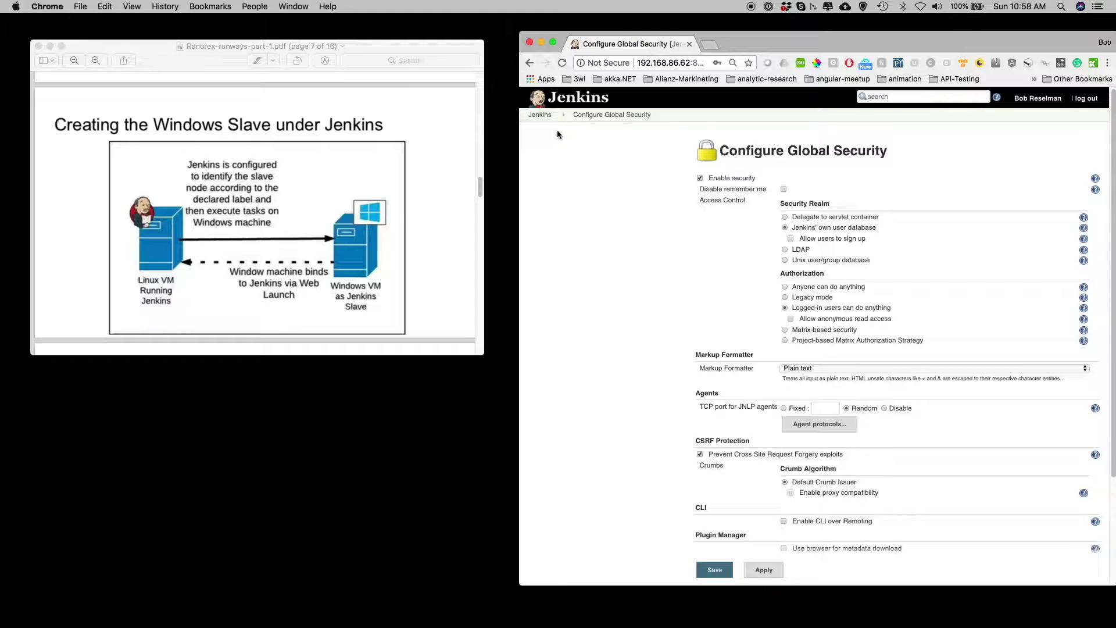
click(541, 114)
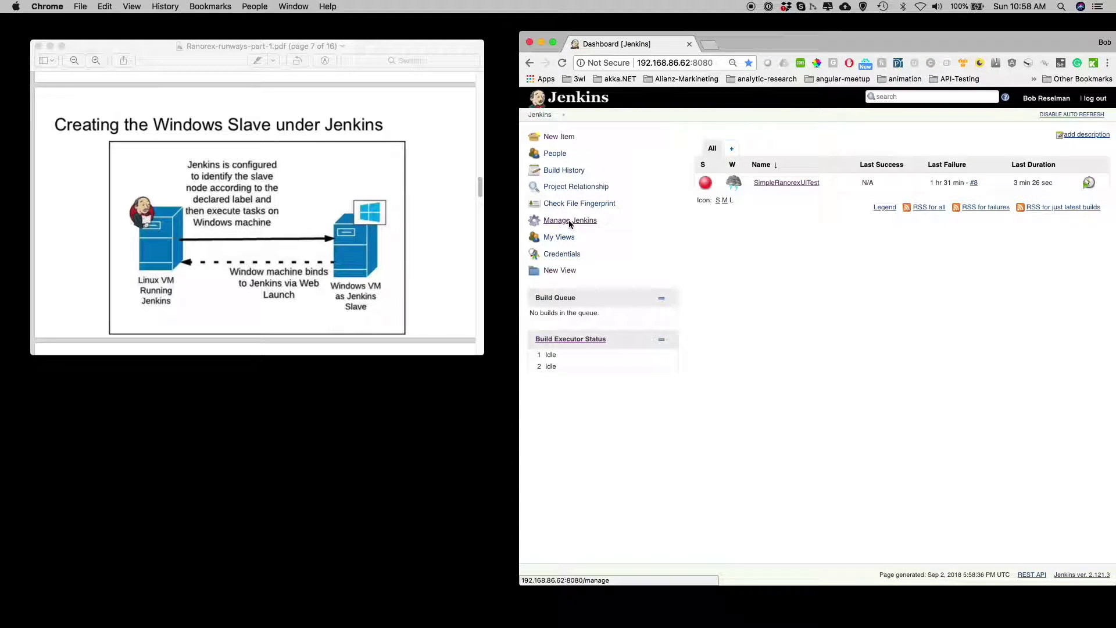
Go from Manage Jenkins to Manage Nodes, where only the master node is listed.
click(570, 220)
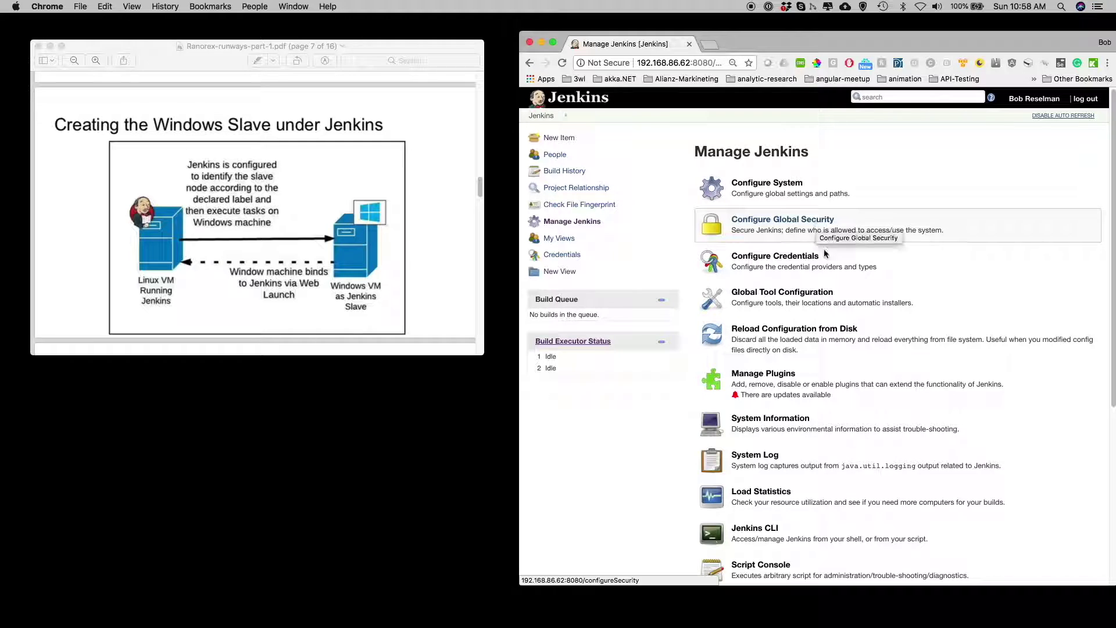
scroll(809, 481, down, 4)
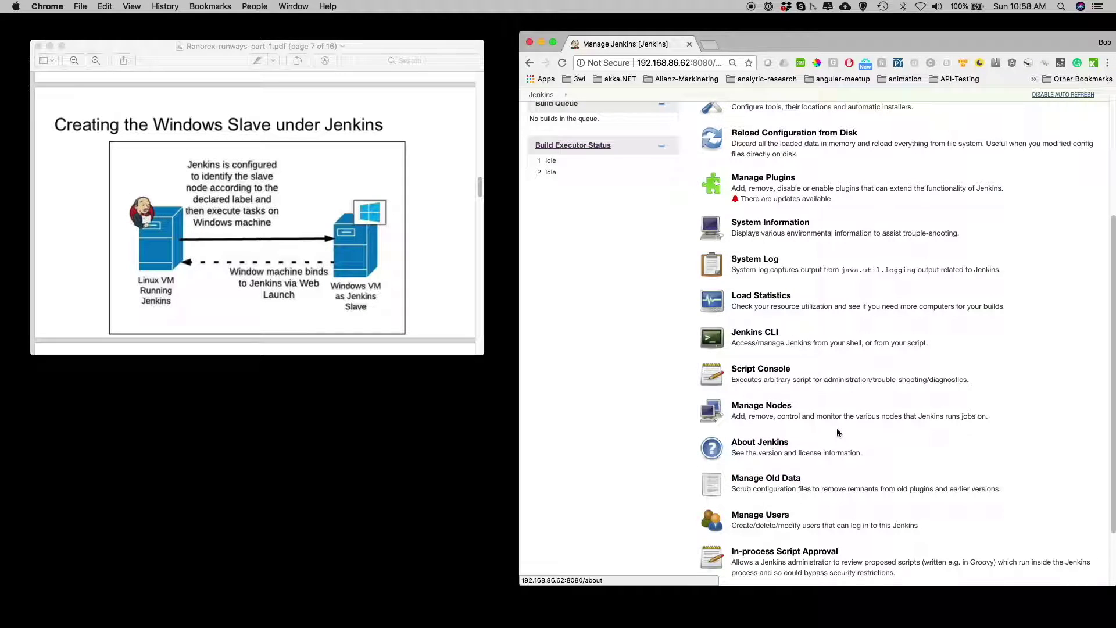
scroll(780, 419, down, 1)
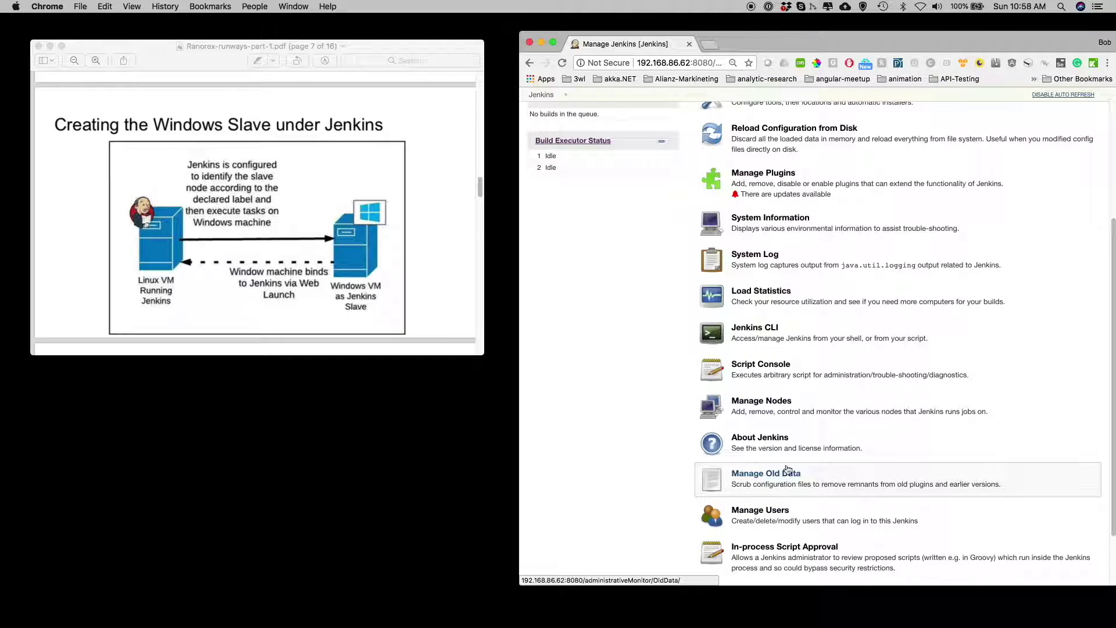
scroll(773, 401, down, 1)
click(772, 391)
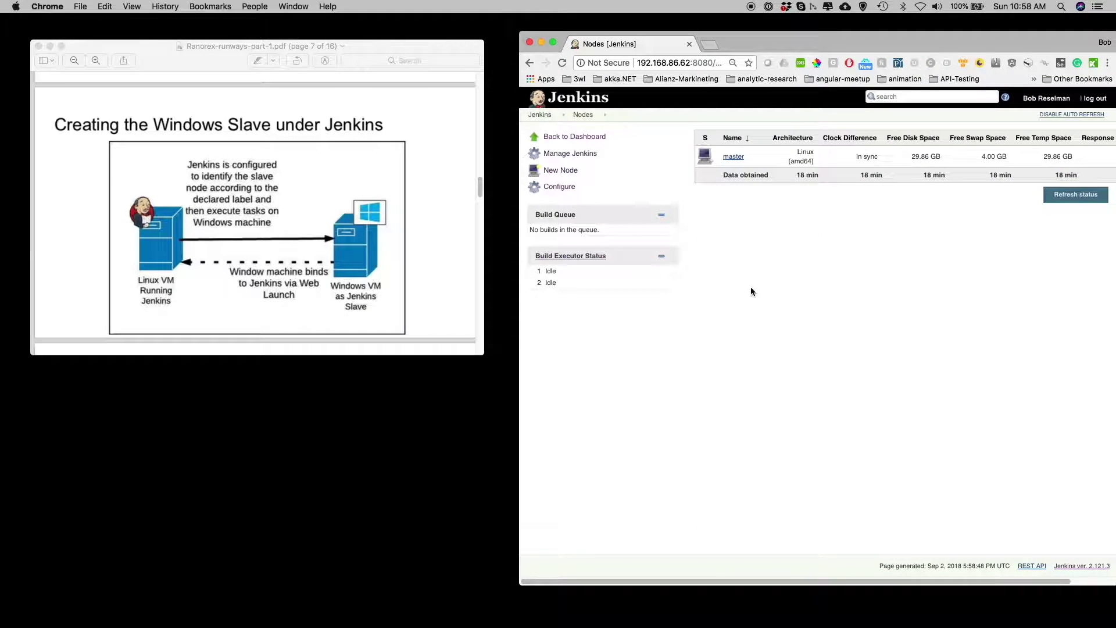
Create a new Permanent Agent node, initially named 'WinsSla'.
click(572, 174)
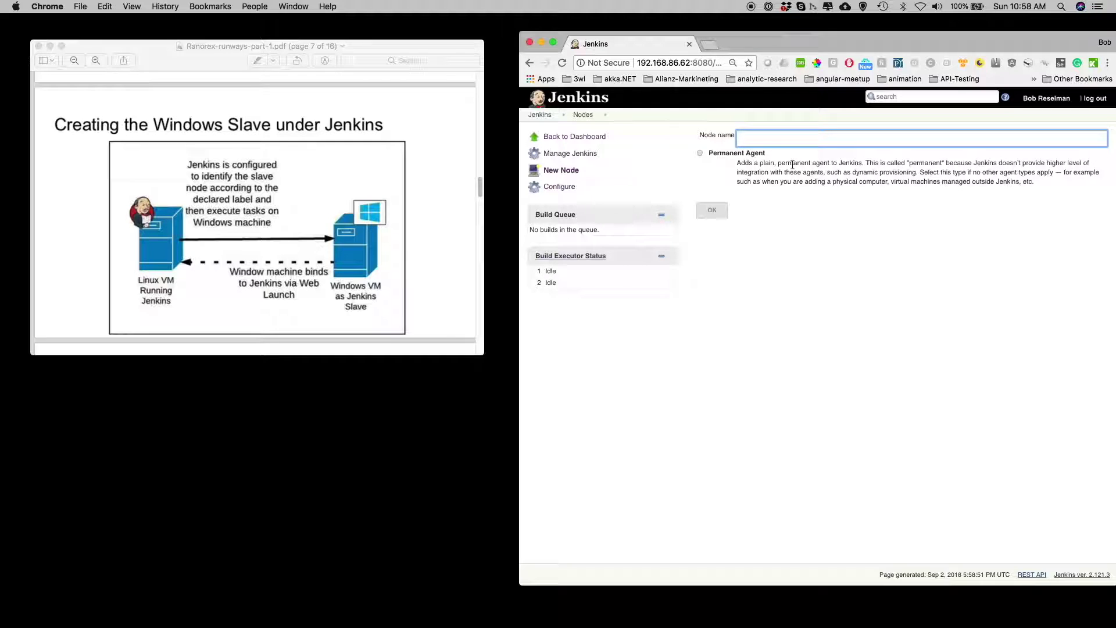
text(Wins)
text(Slave)
click(700, 153)
click(712, 210)
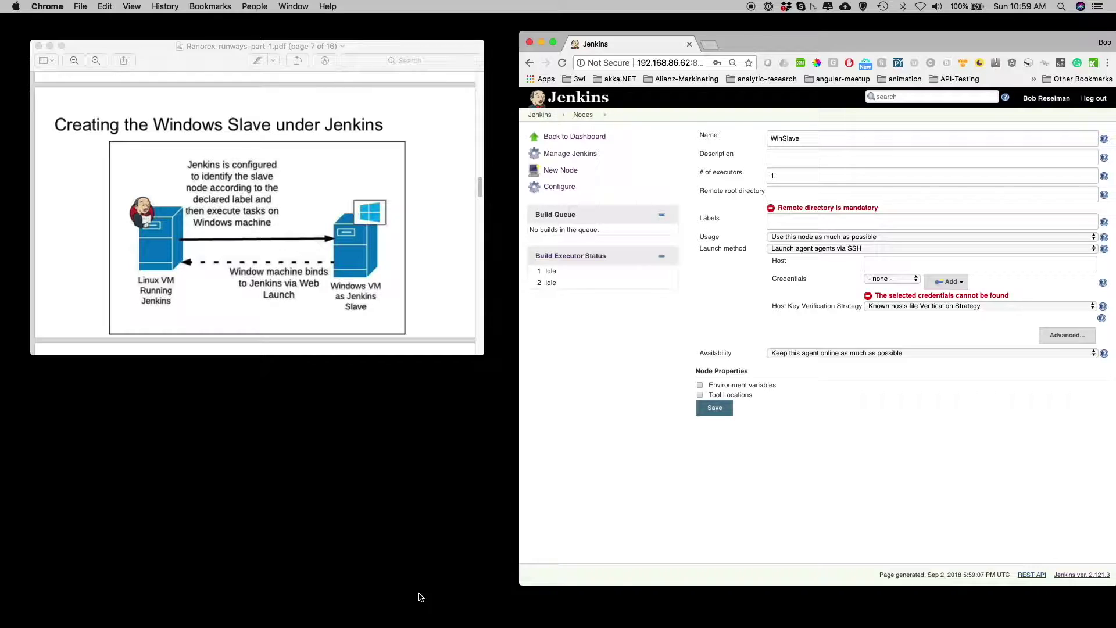
Paste C:\Jenkins\ as the remote root directory and rename the node to WinBuildServer.
mouse_move(218, 626)
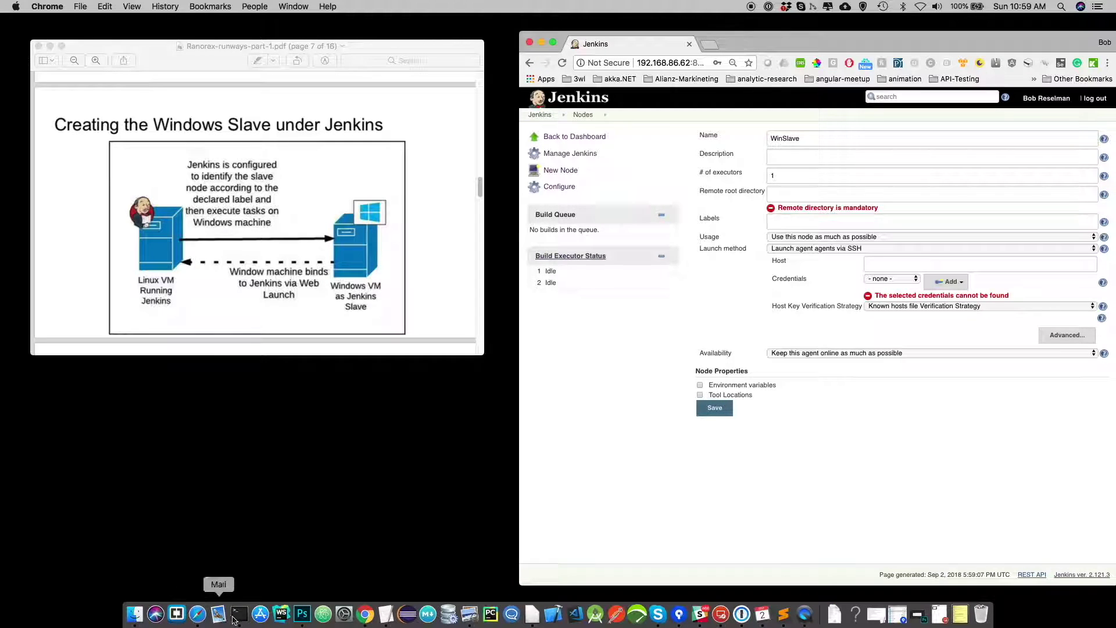
click(386, 614)
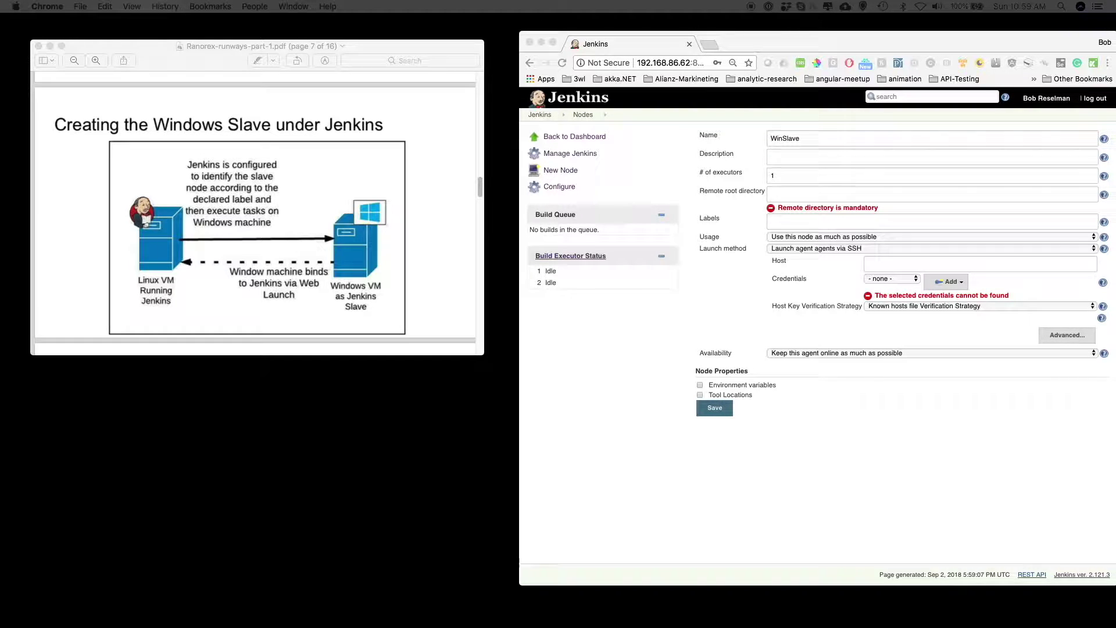
click(779, 156)
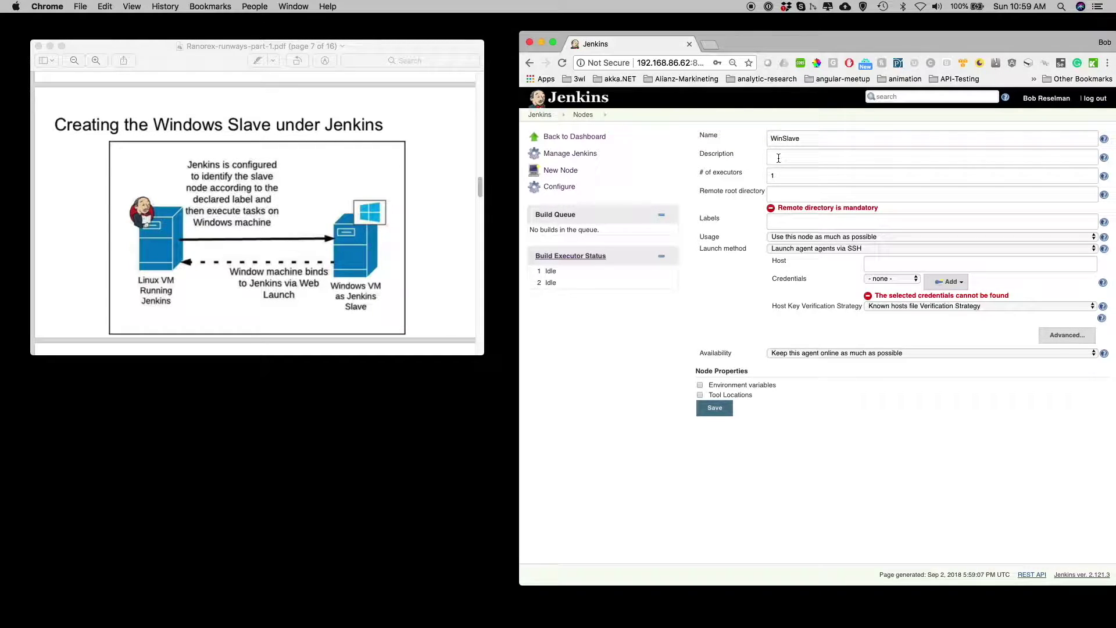
click(789, 197)
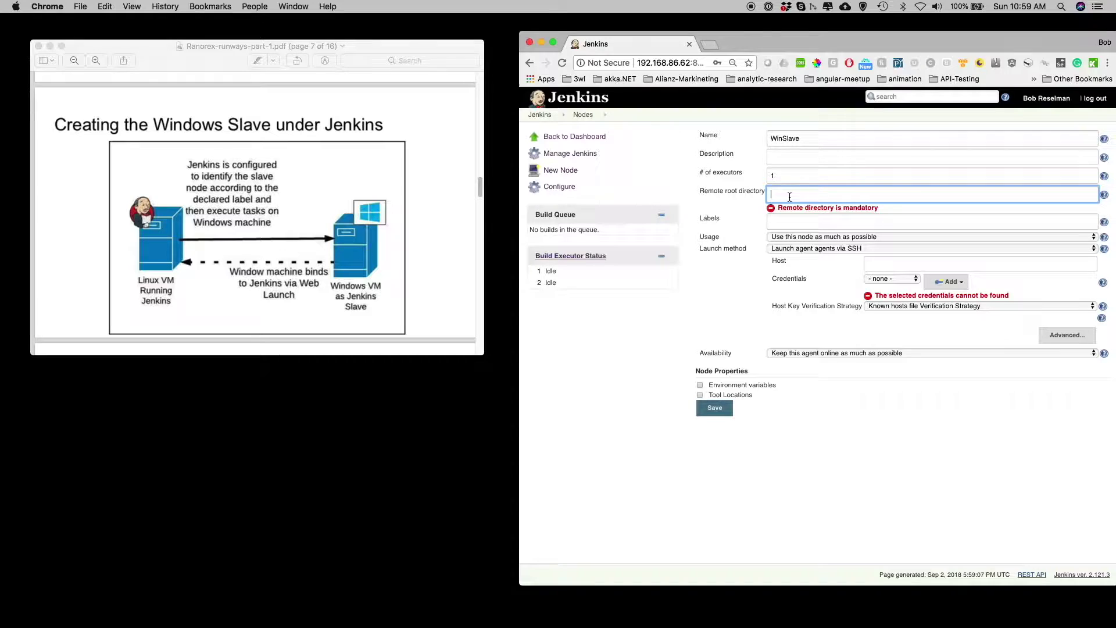
text(C:\Jenkins\)
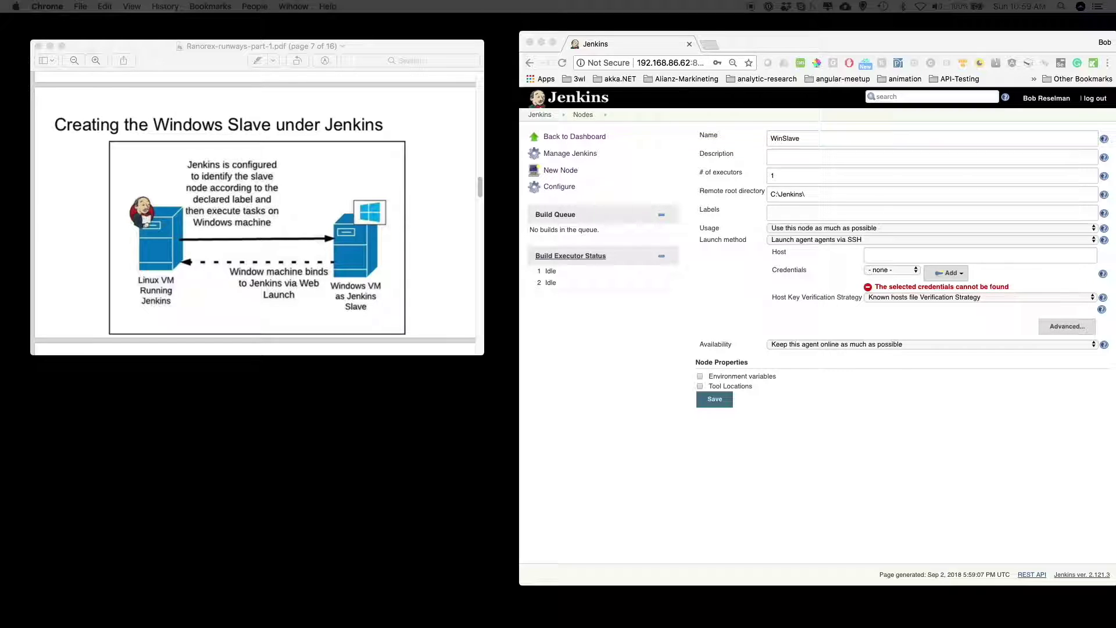
double_click(827, 137)
text(WinBuildServer)
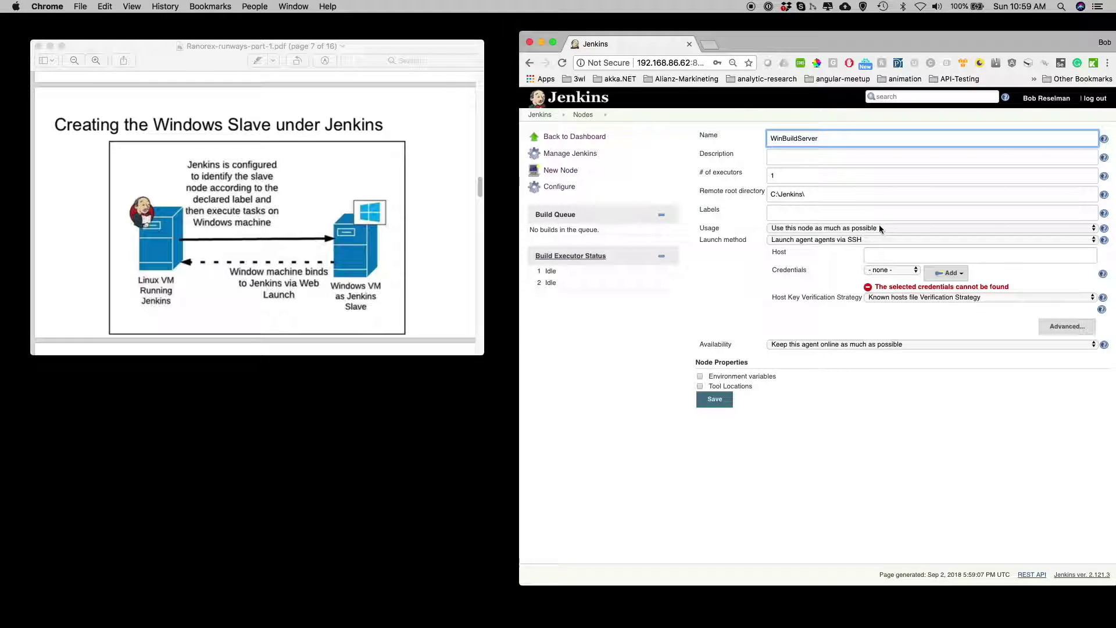
Set the launch method to Java Web Start, paste the Documents\Ranorex\JenkinsSlave work directory, and save.
drag(804, 35, 729, 32)
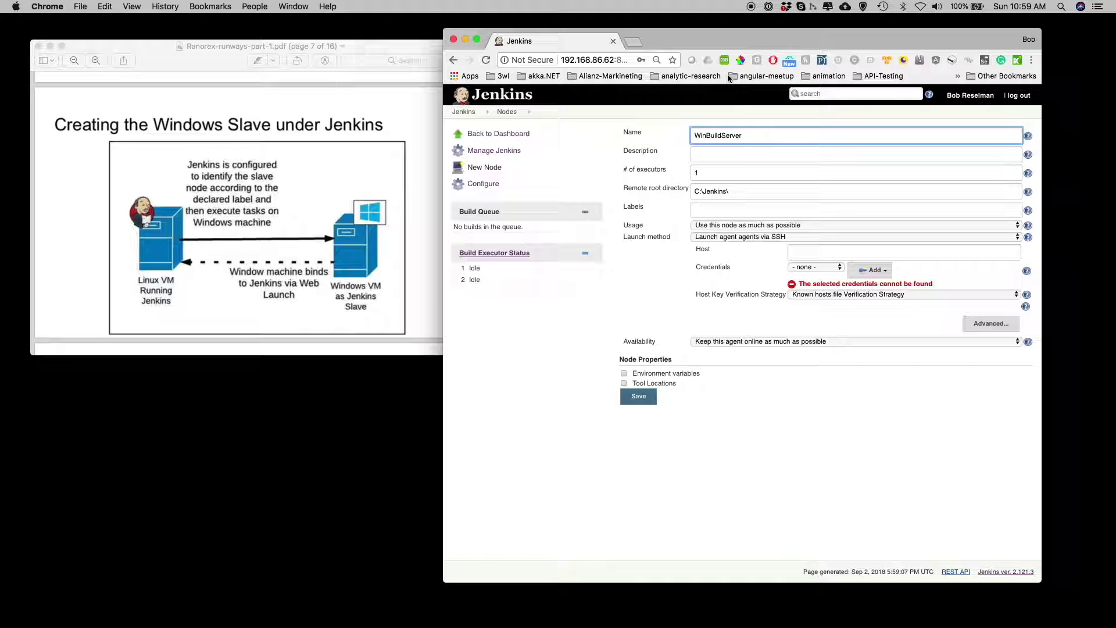
click(794, 239)
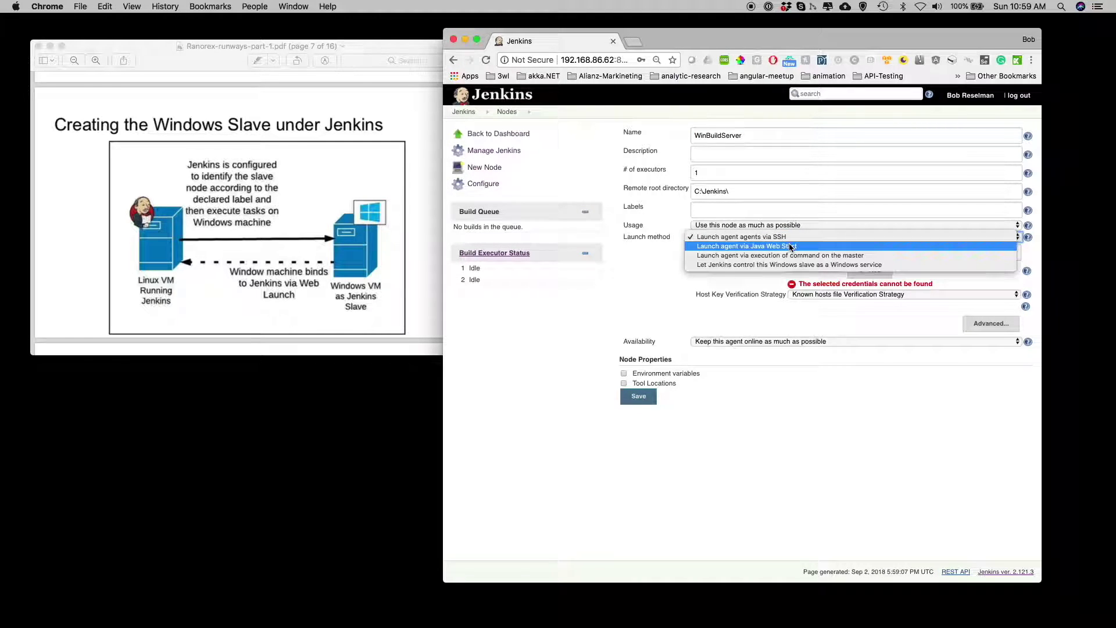
click(790, 247)
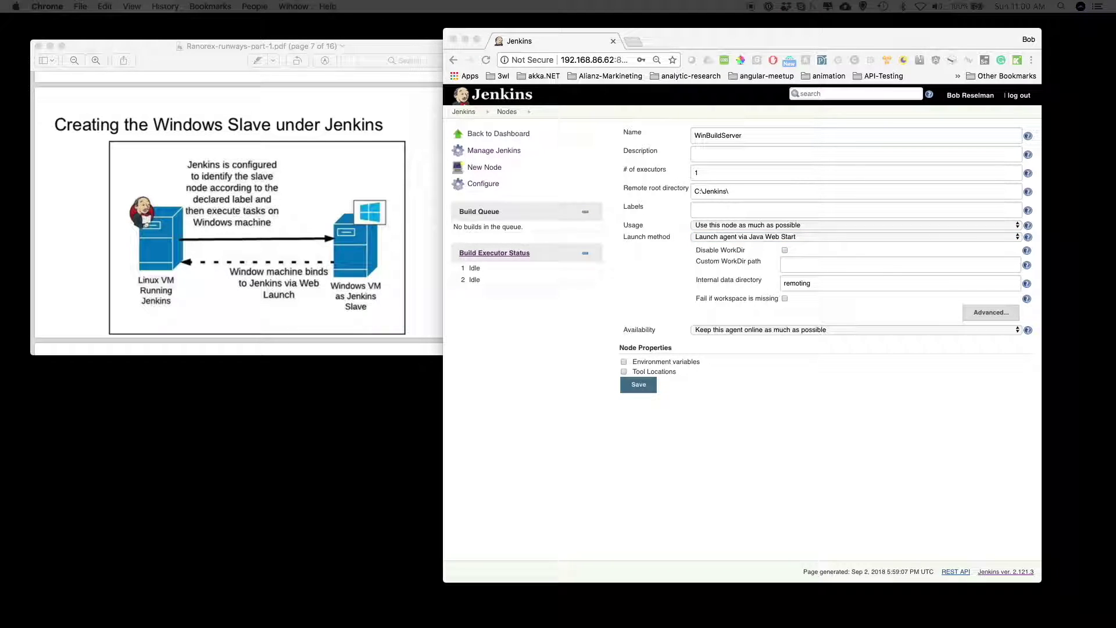
click(821, 266)
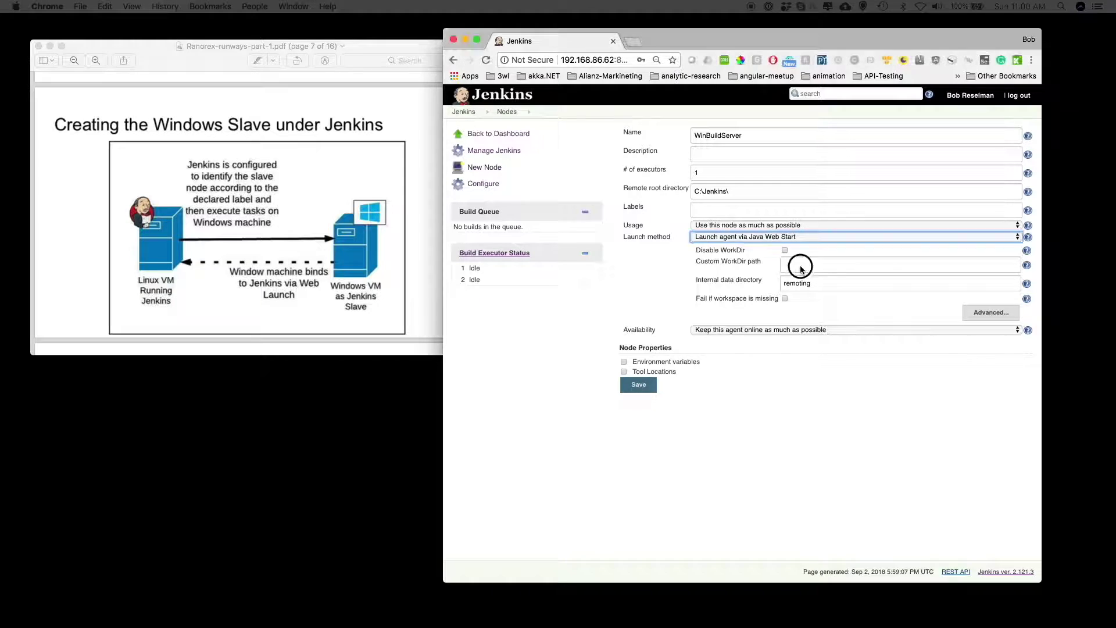
text(C:\Users\reselbob\Documents\Ranorex\JenkinsSlave)
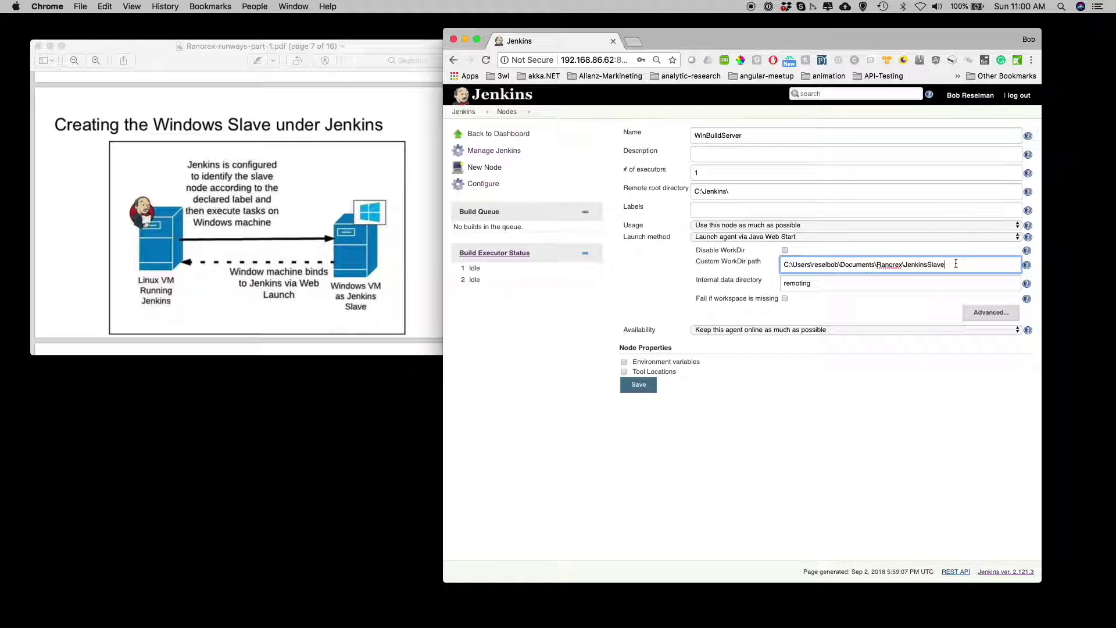
drag(960, 263, 765, 266)
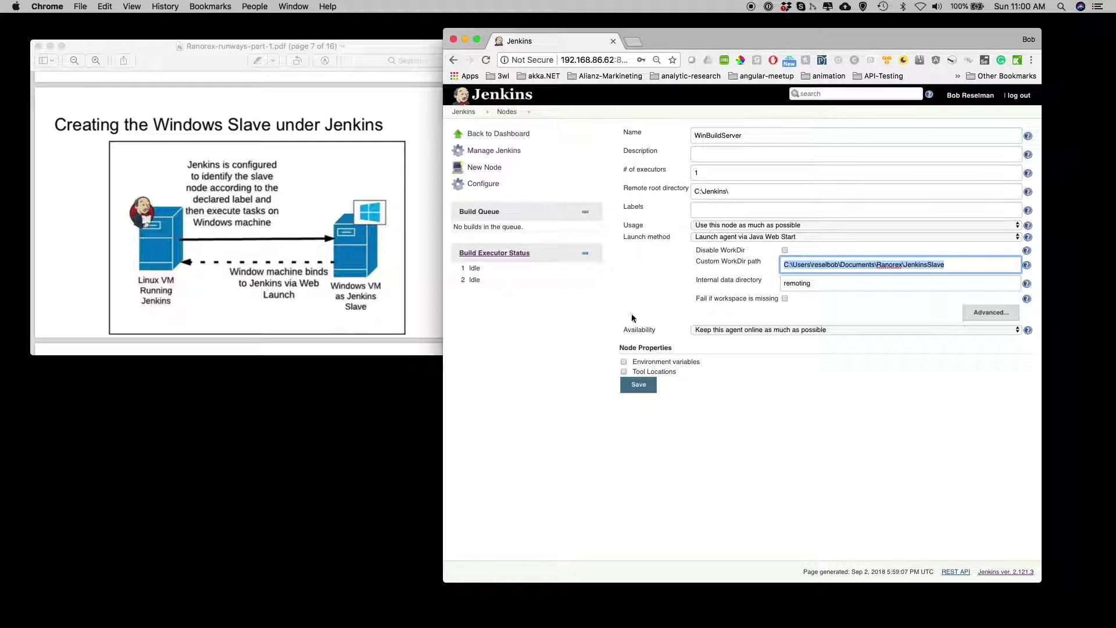
click(635, 389)
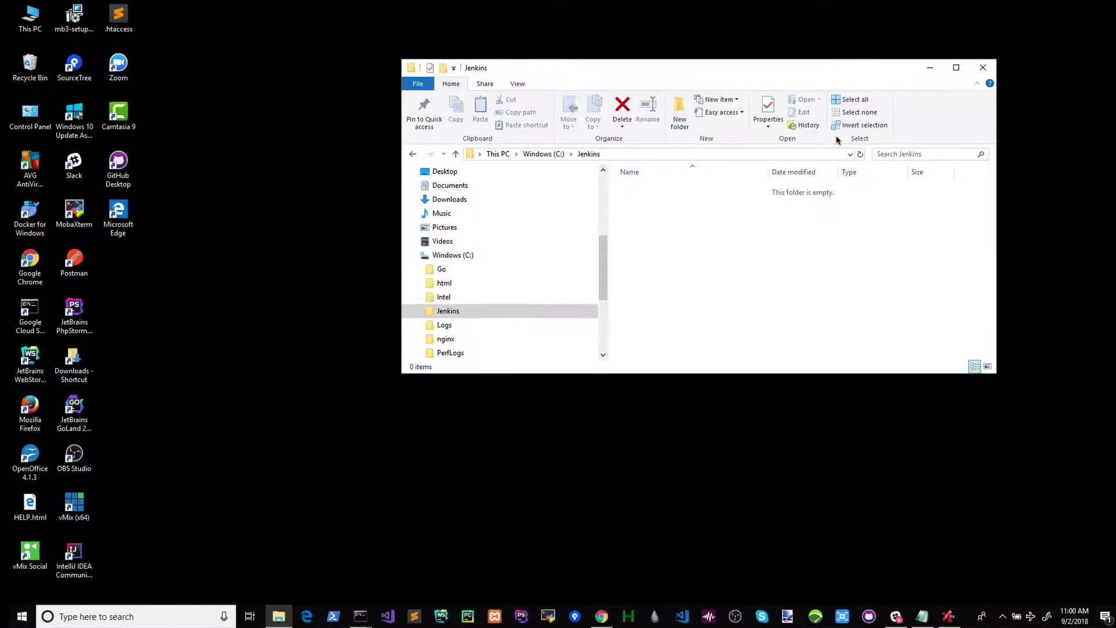
Bring Chrome forward from the empty C:\Jenkins folder in File Explorer.
click(593, 617)
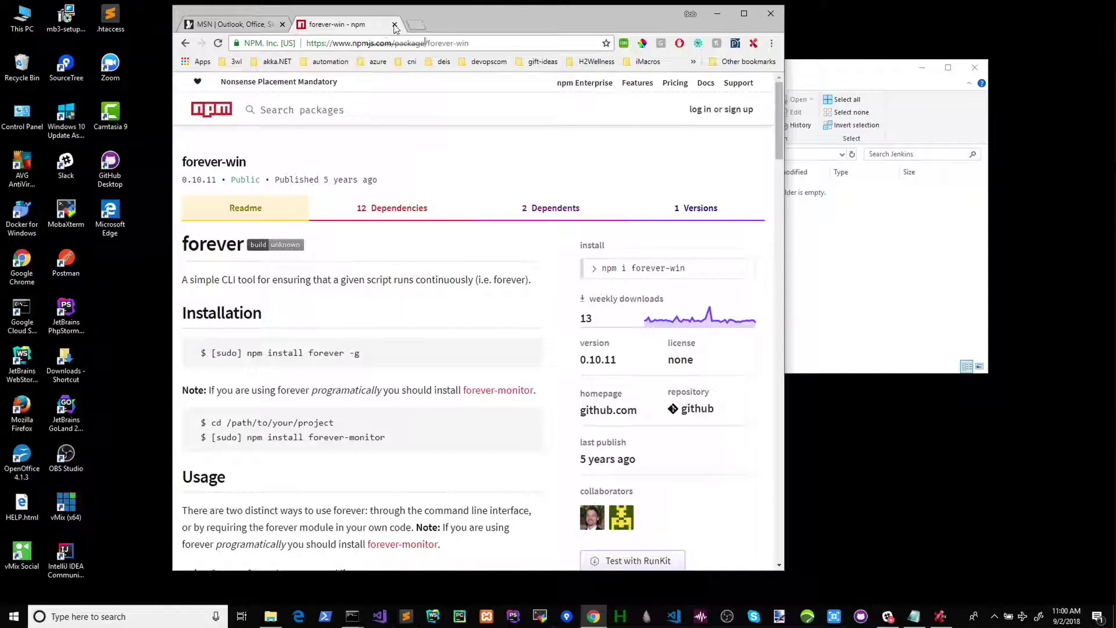
click(261, 26)
click(400, 43)
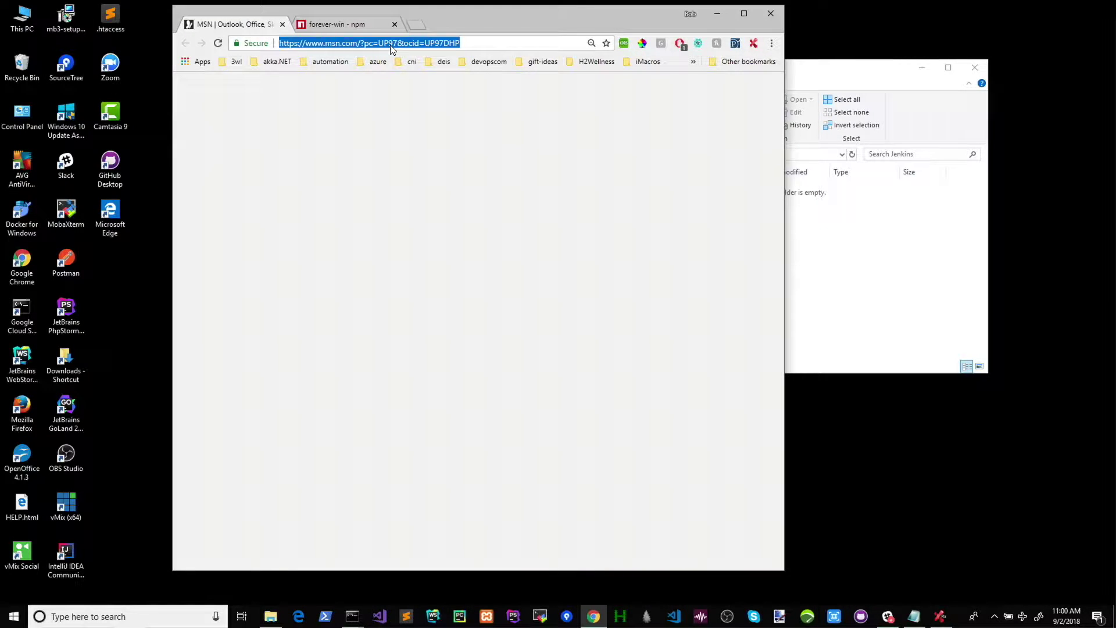
text(http:)
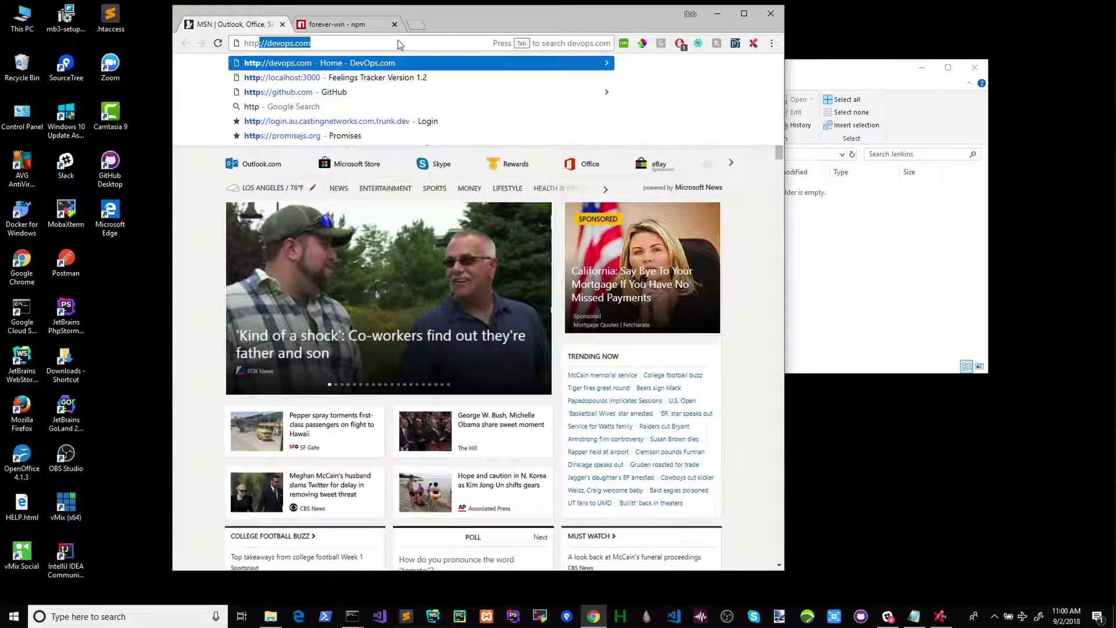
text(//)
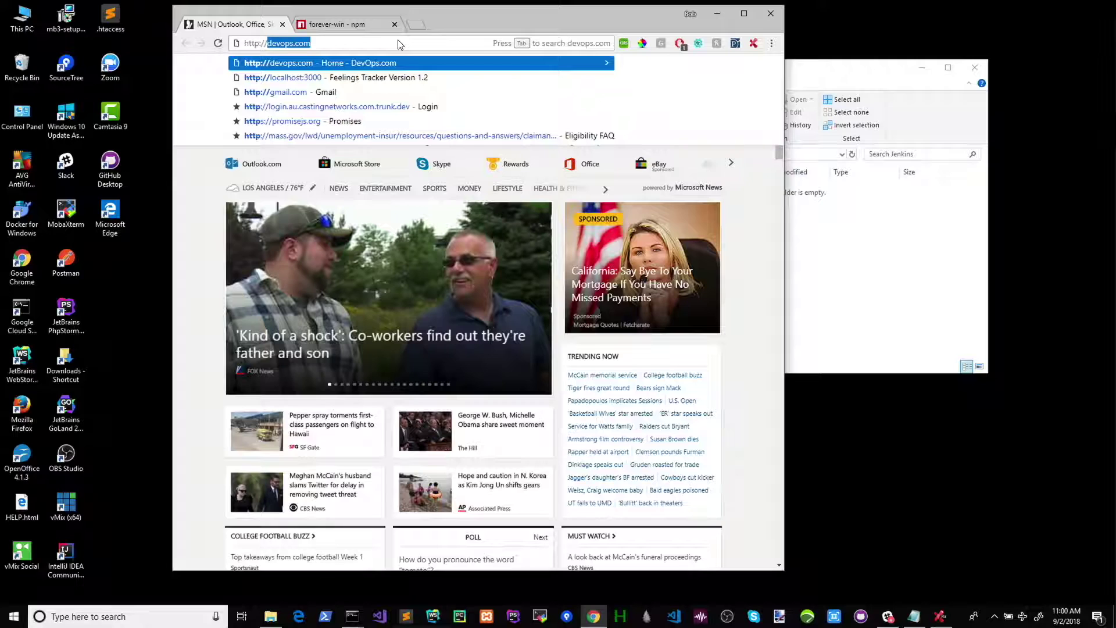
text(1)
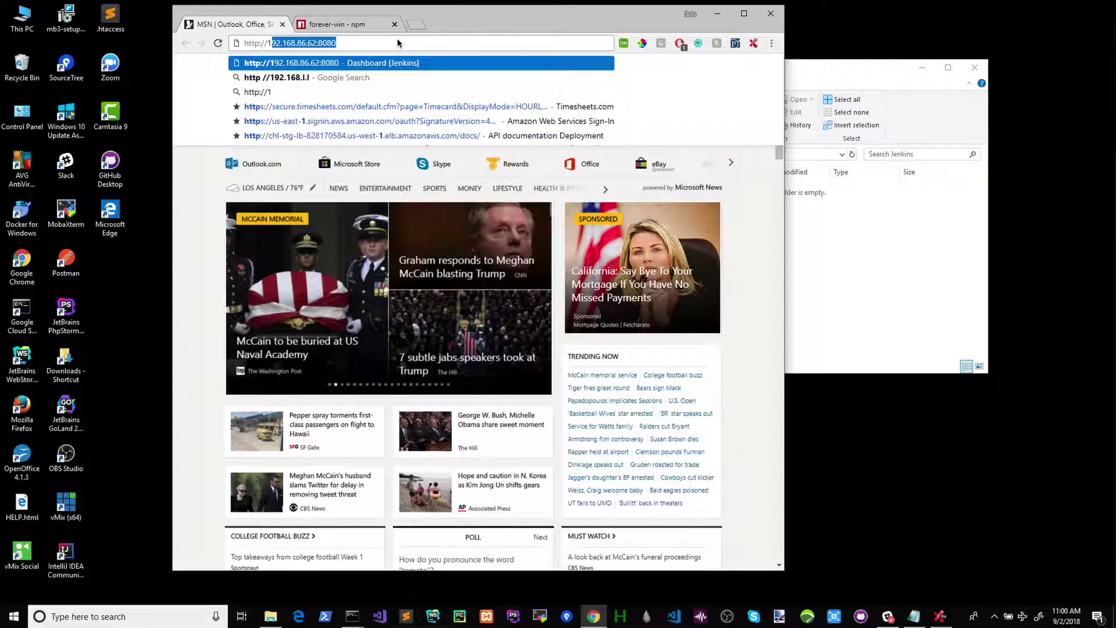
mouse_move(444, 164)
text(9)
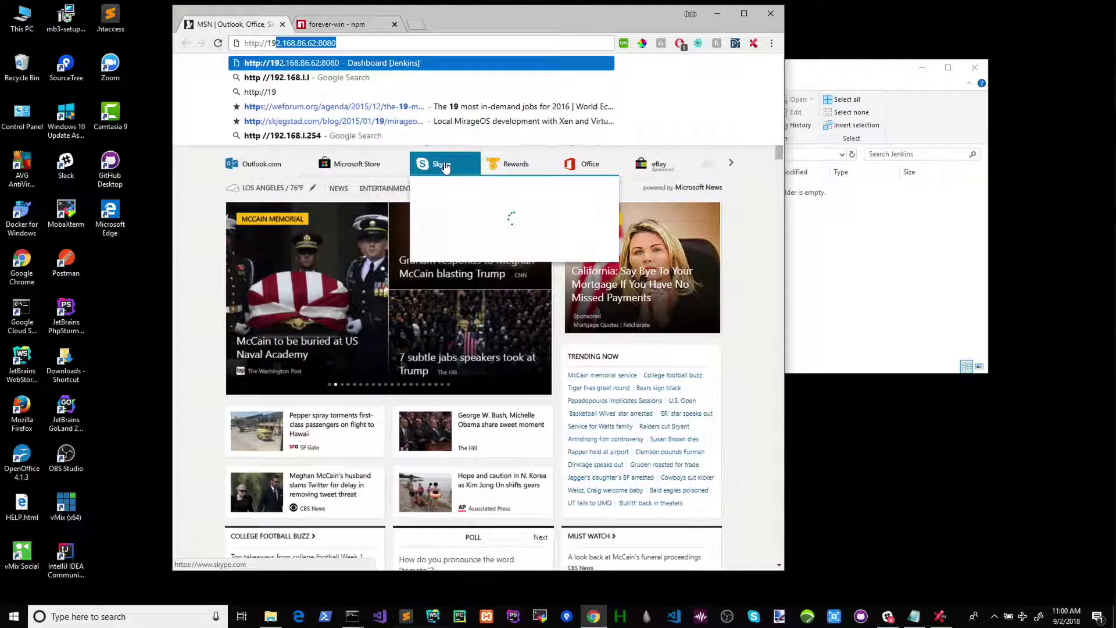
text(2.1)
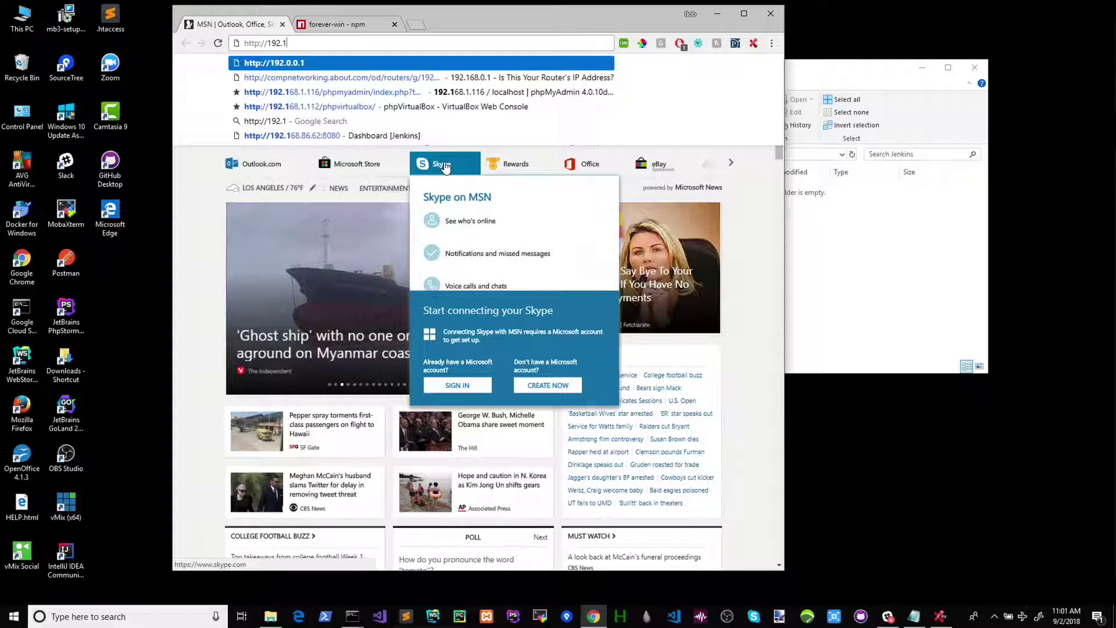
text(86)
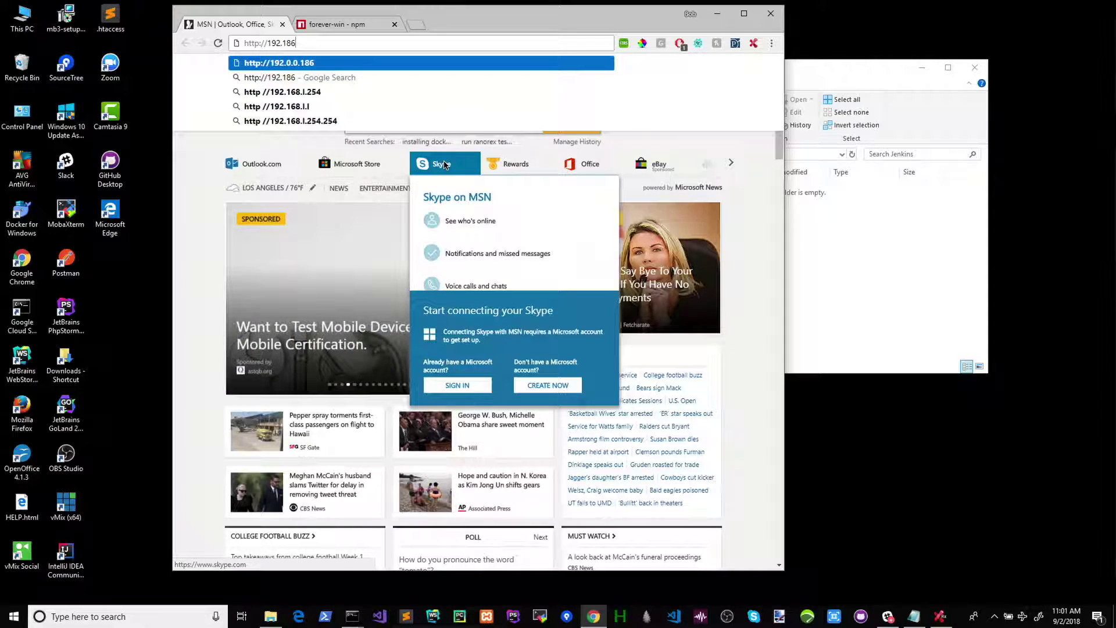
text(.86)
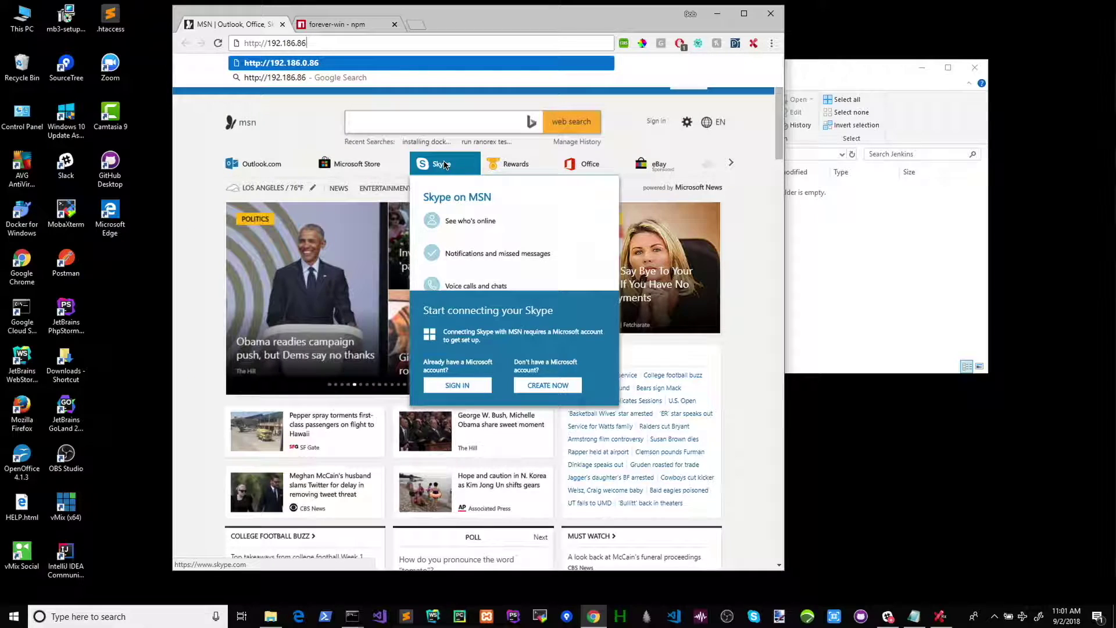
text(.33)
key(Return)
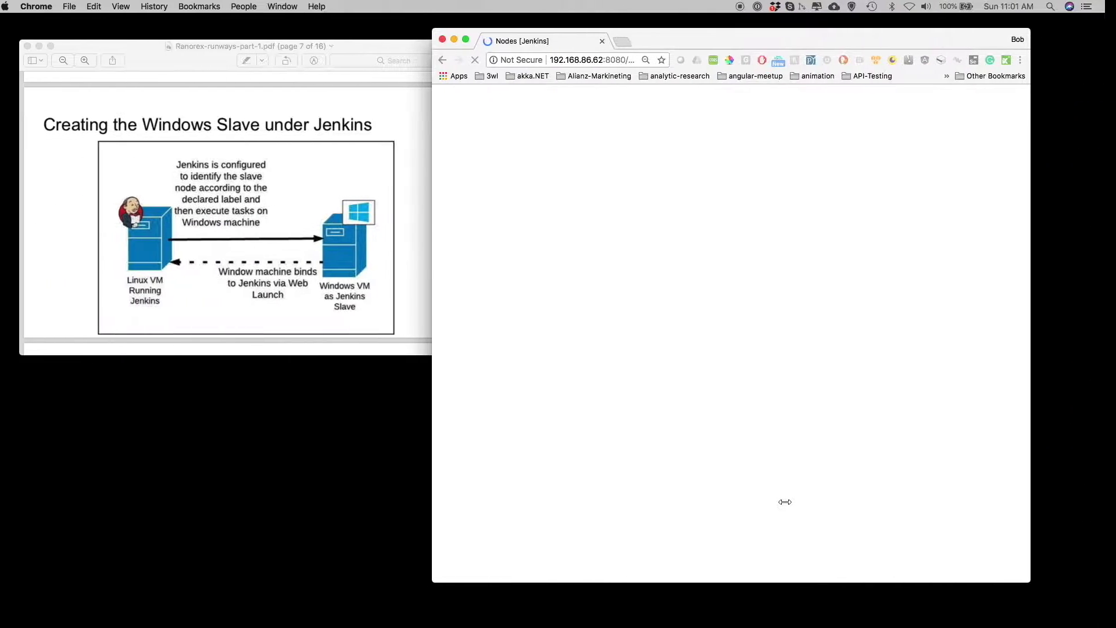
Copy the Jenkins Nodes page URL from the address bar.
click(633, 62)
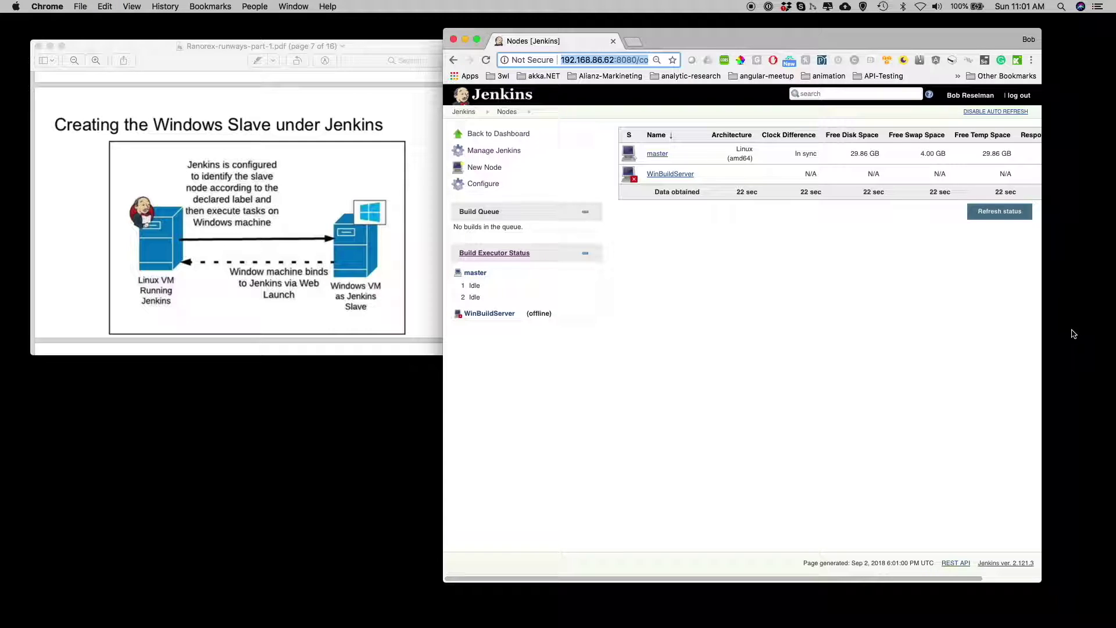
right_click(632, 61)
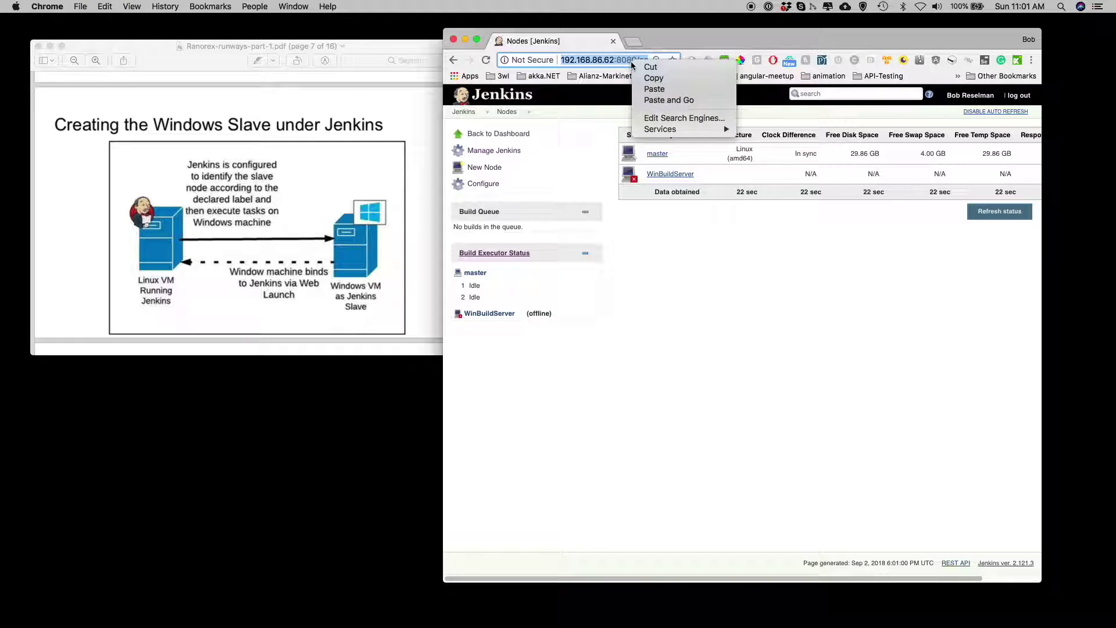
click(651, 78)
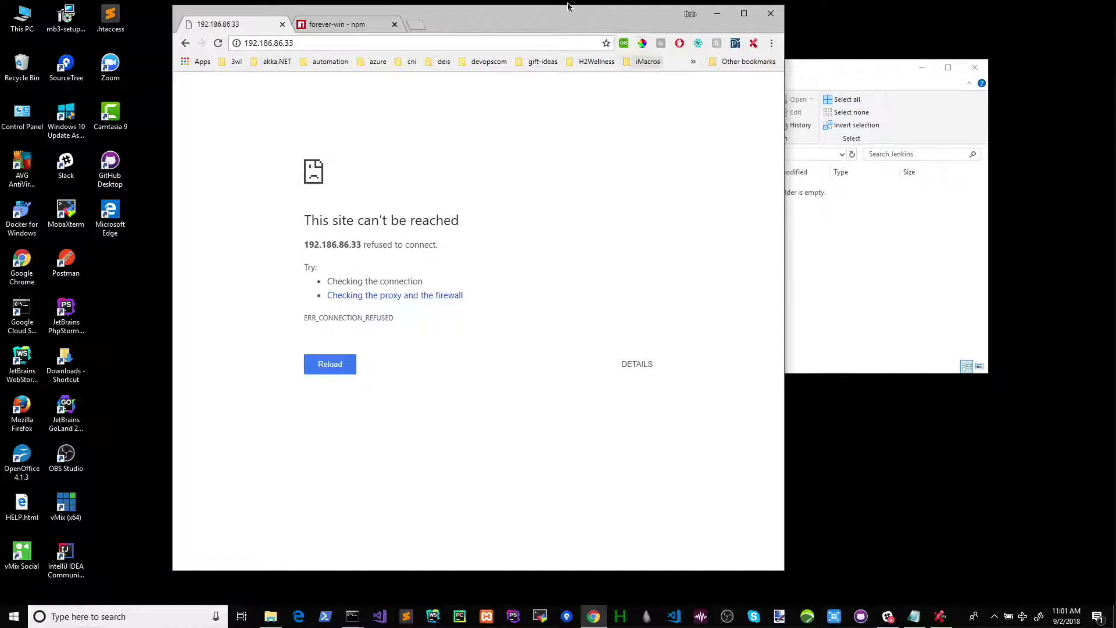
Replace the unreachable address with the pasted Jenkins URL, trim its end, and load it.
click(332, 38)
key(ctrl+v)
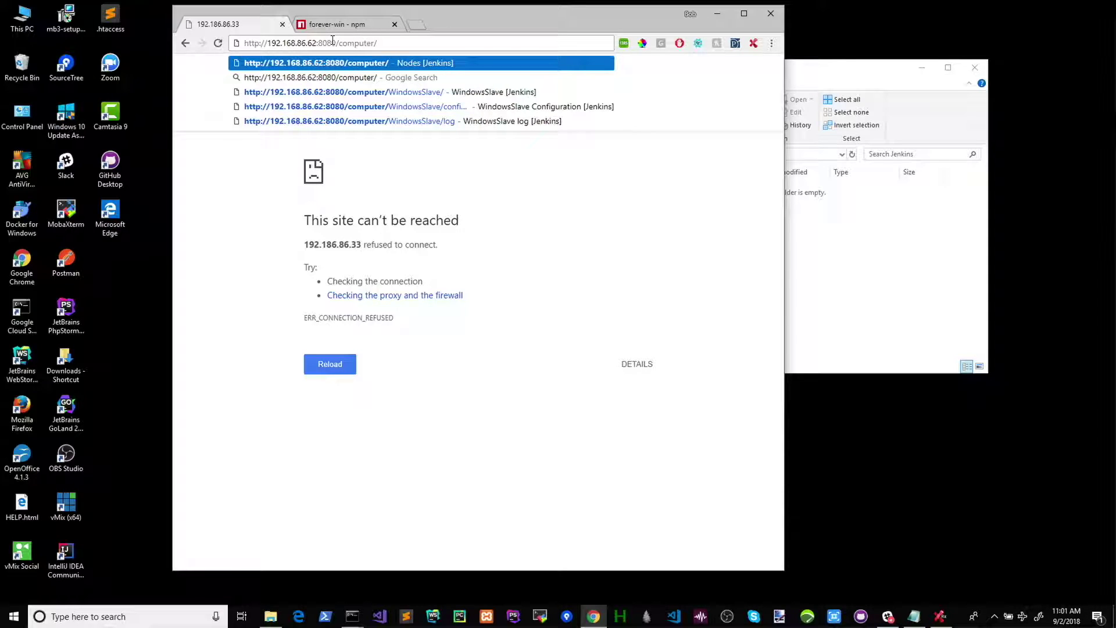
key(BackSpace)
key(BackSpace)
key(BackSpace)
key(BackSpace)
key(BackSpace)
key(BackSpace)
key(BackSpace)
key(BackSpace)
key(BackSpace)
key(BackSpace)
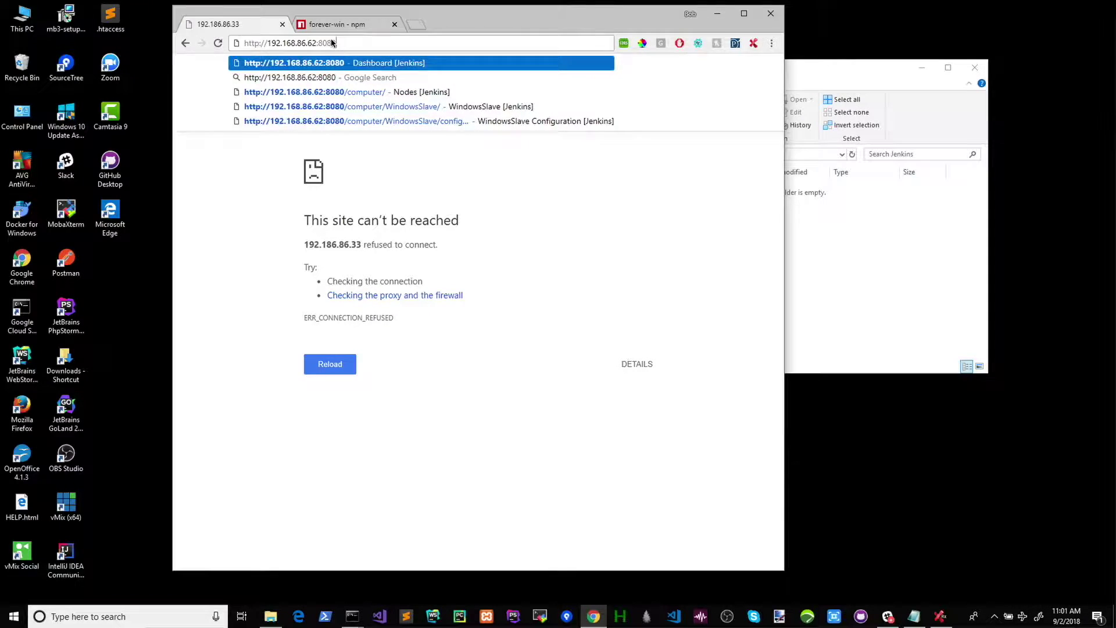
key(Return)
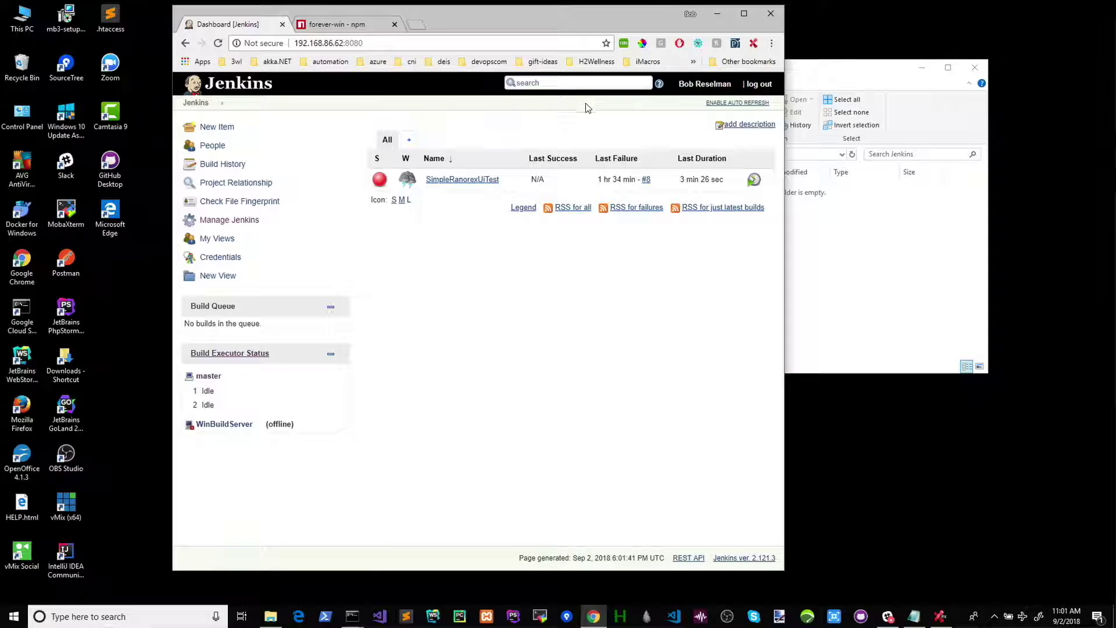
Go through Manage Jenkins and Manage Nodes to the offline WinBuildServer agent's page.
drag(573, 26, 717, 21)
click(398, 217)
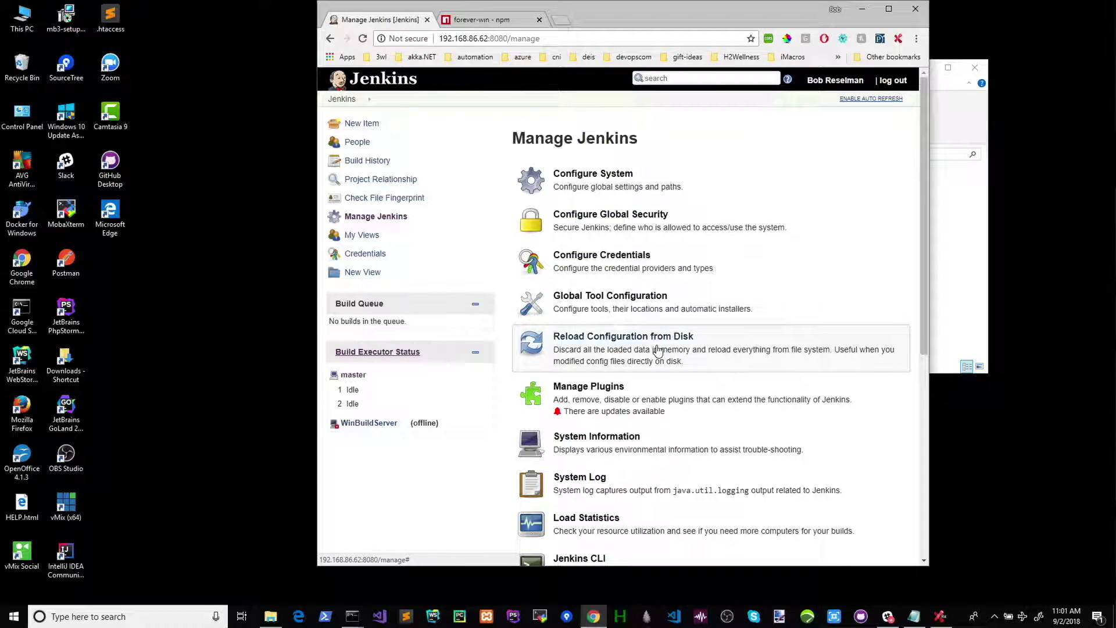
scroll(638, 389, down, 1)
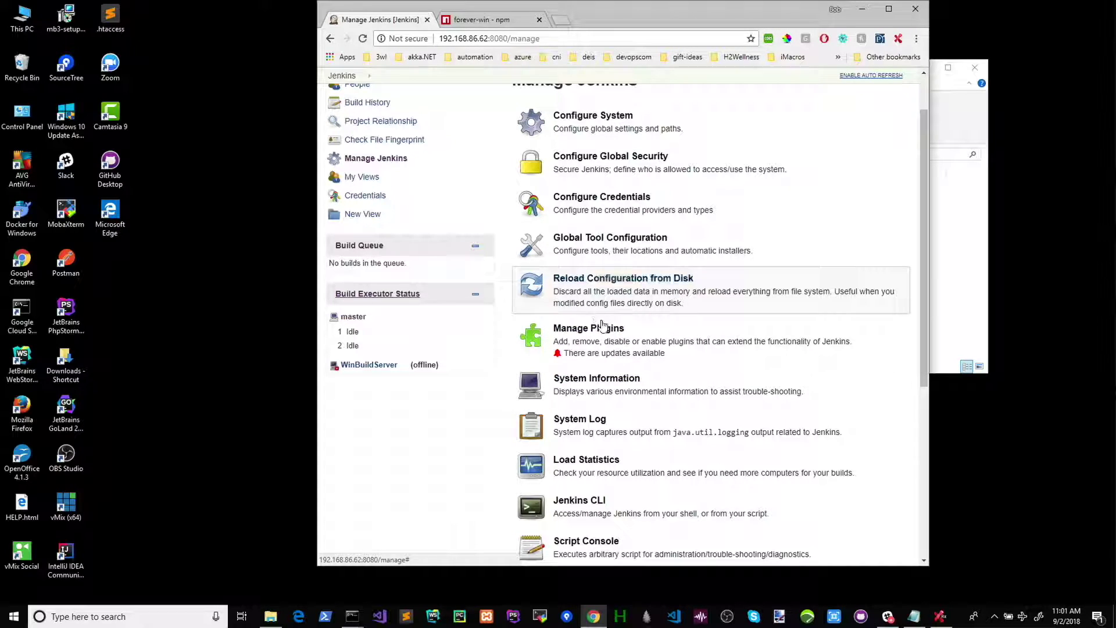
scroll(602, 325, down, 1)
click(637, 522)
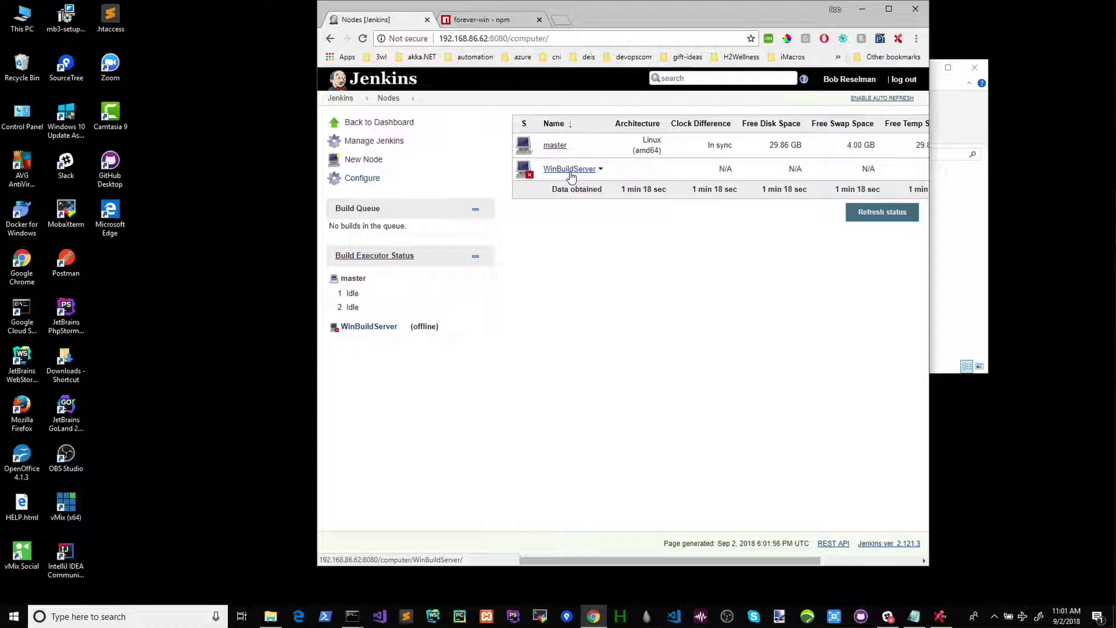
click(570, 169)
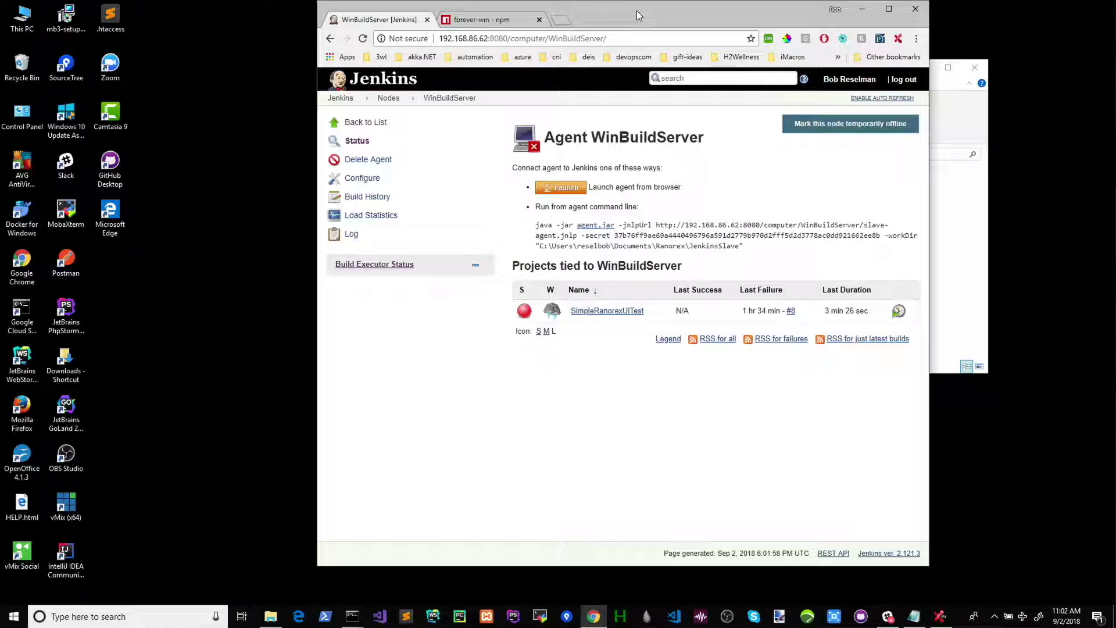
Download agent.jar, keep it despite the warning, and show it in the Downloads folder.
drag(636, 13, 582, 13)
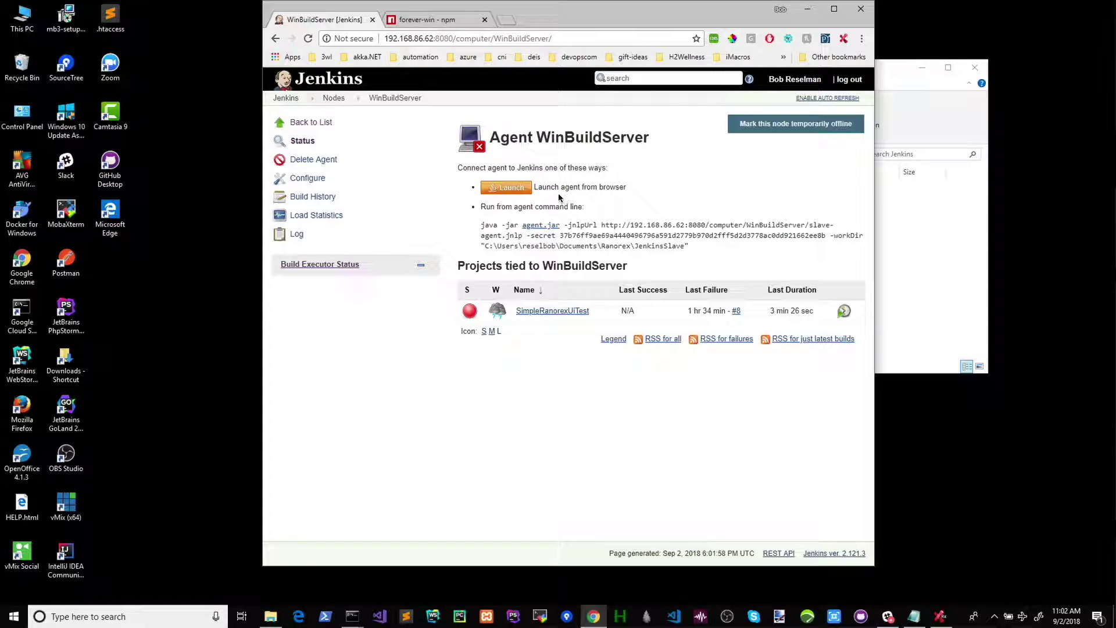
click(544, 228)
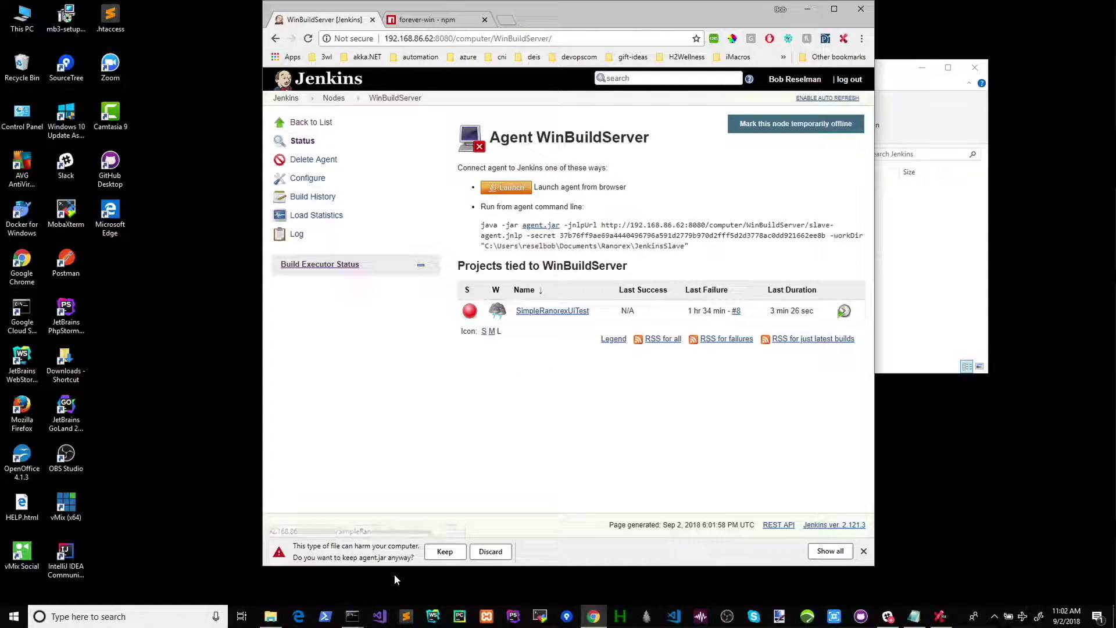
click(443, 552)
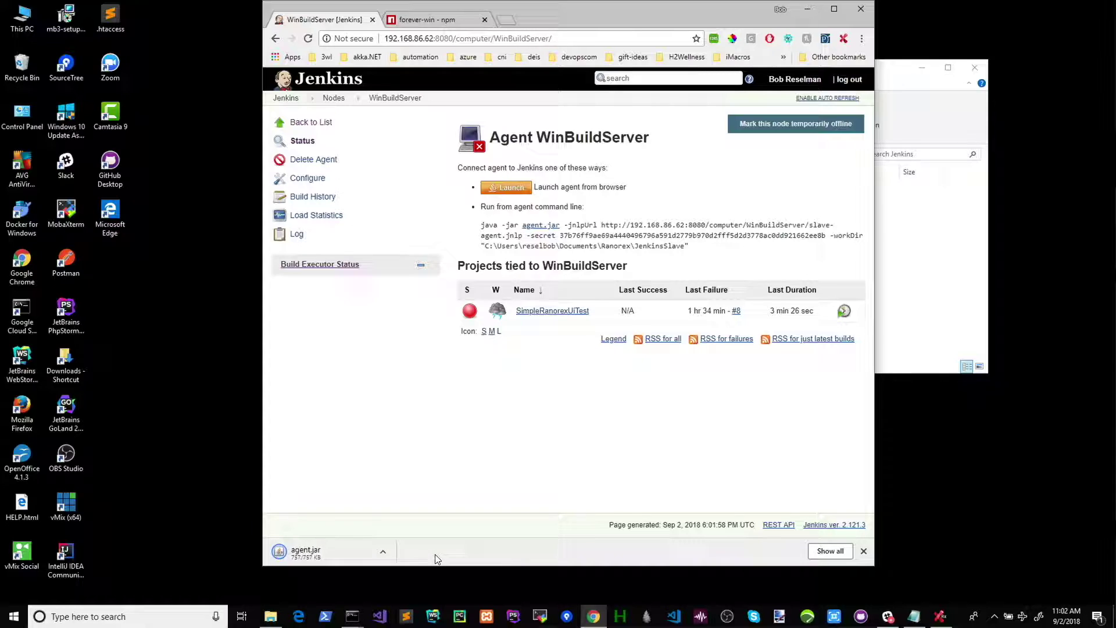
click(383, 549)
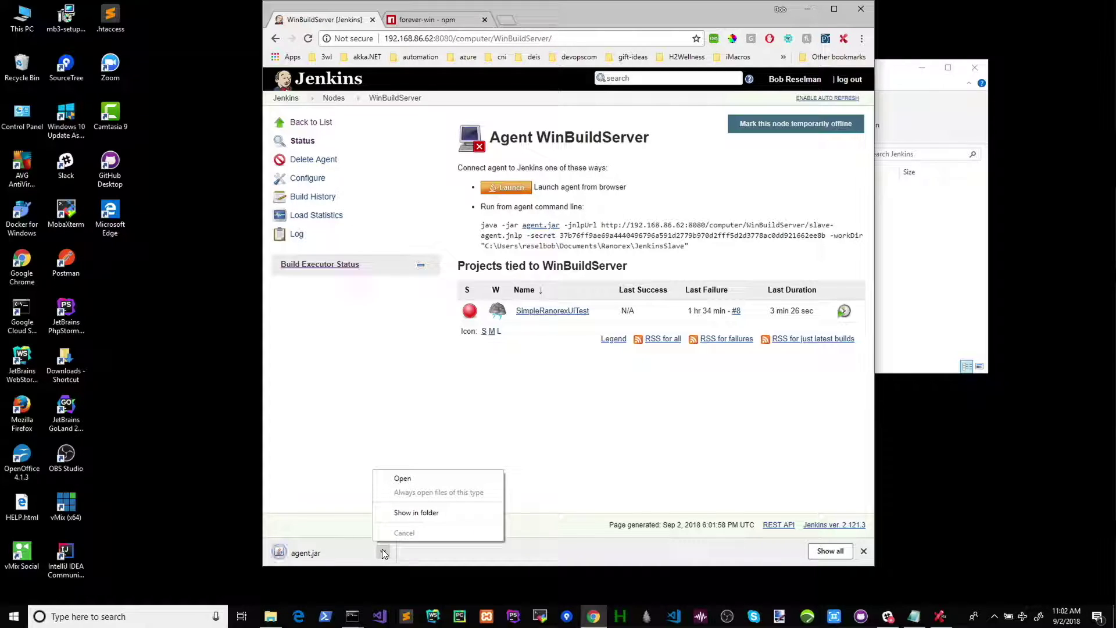
click(411, 514)
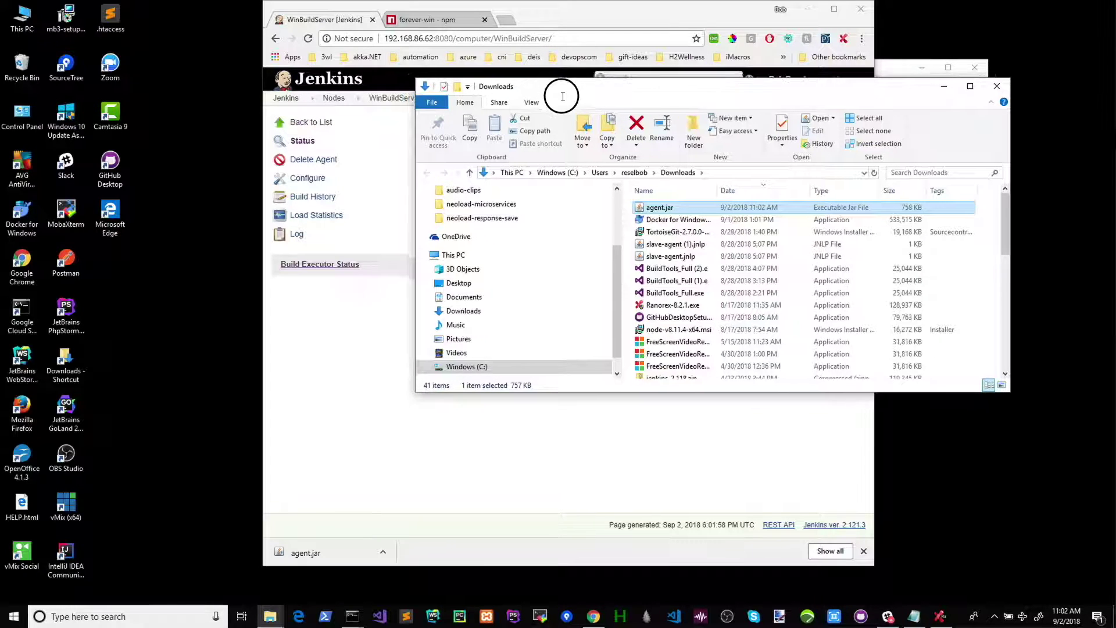
Arrange two Downloads windows side by side in File Explorer.
drag(544, 84, 608, 153)
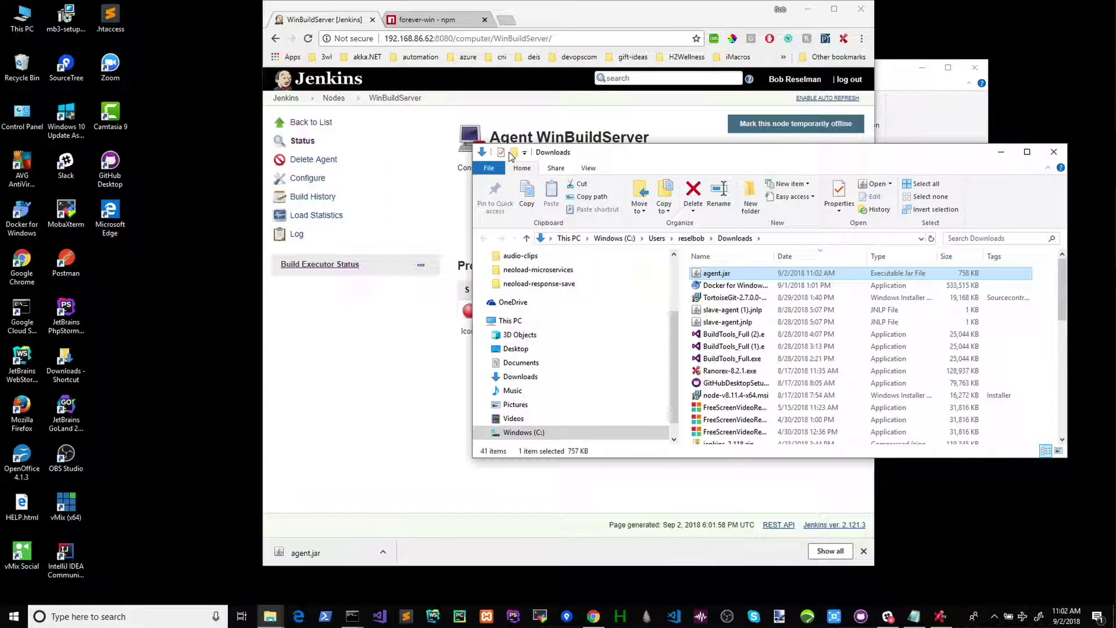
click(489, 168)
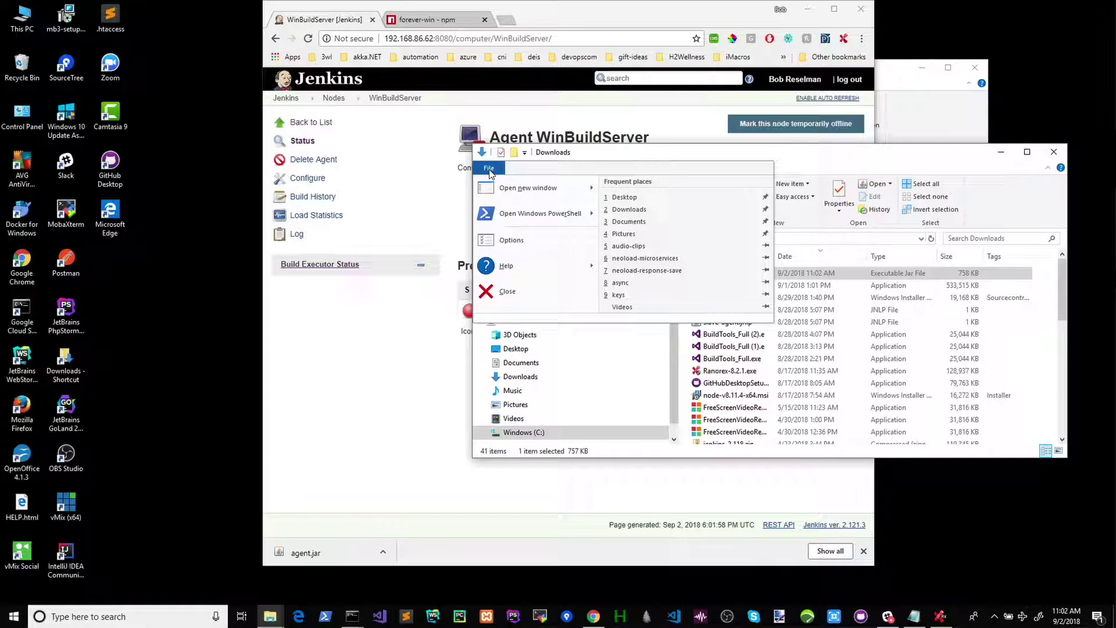
click(498, 189)
drag(561, 146, 156, 134)
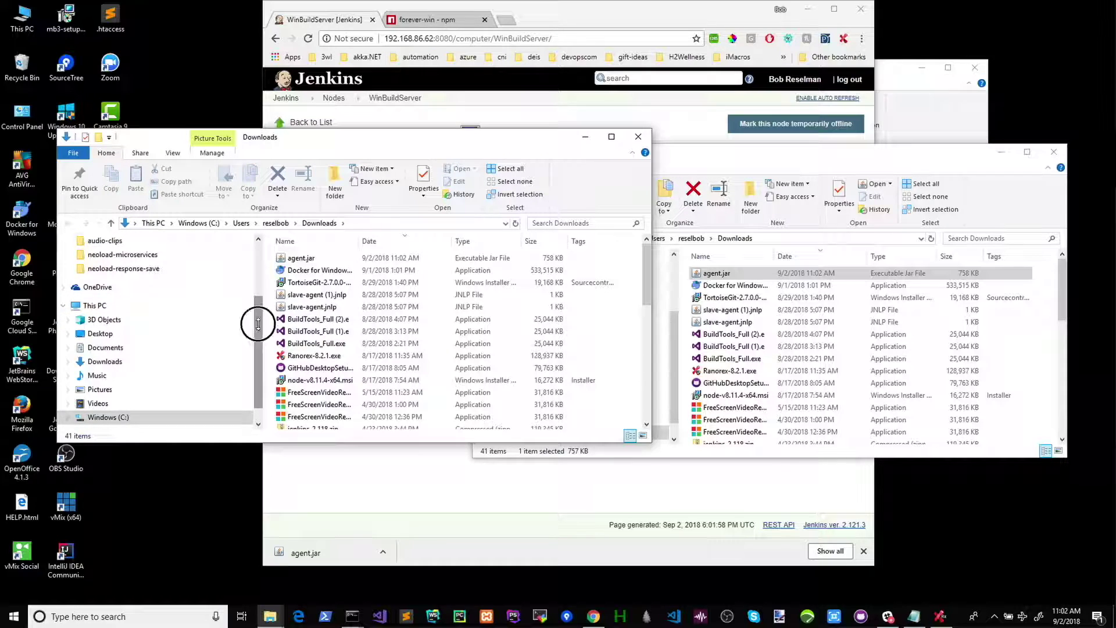
drag(258, 327, 257, 251)
scroll(89, 353, down, 3)
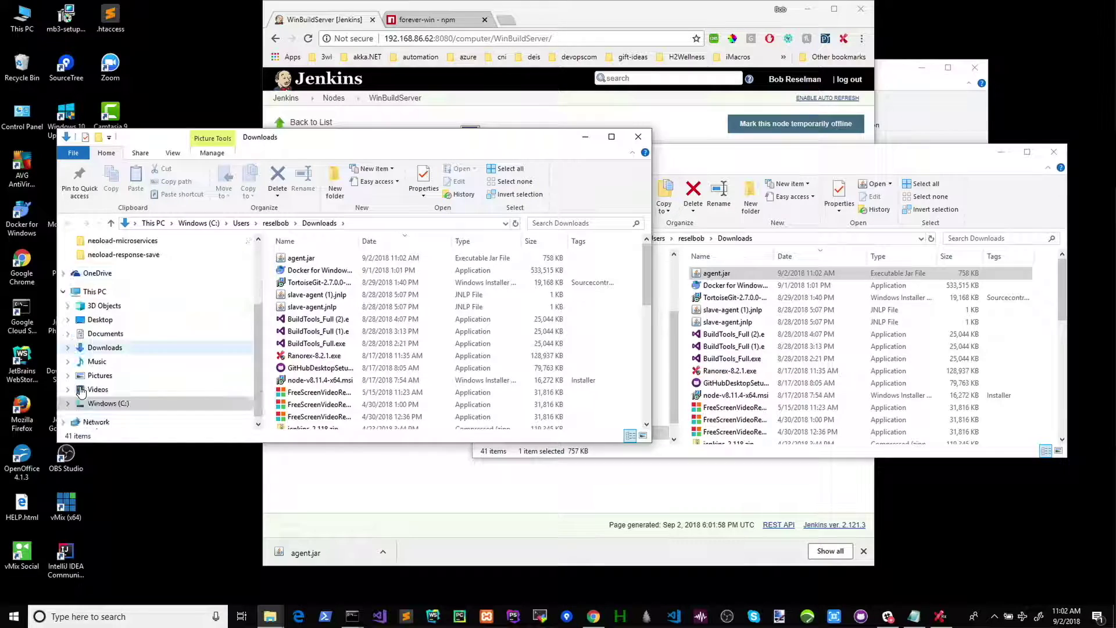
Open the empty C:\Jenkins folder and drag agent.jar from Downloads into it.
click(67, 388)
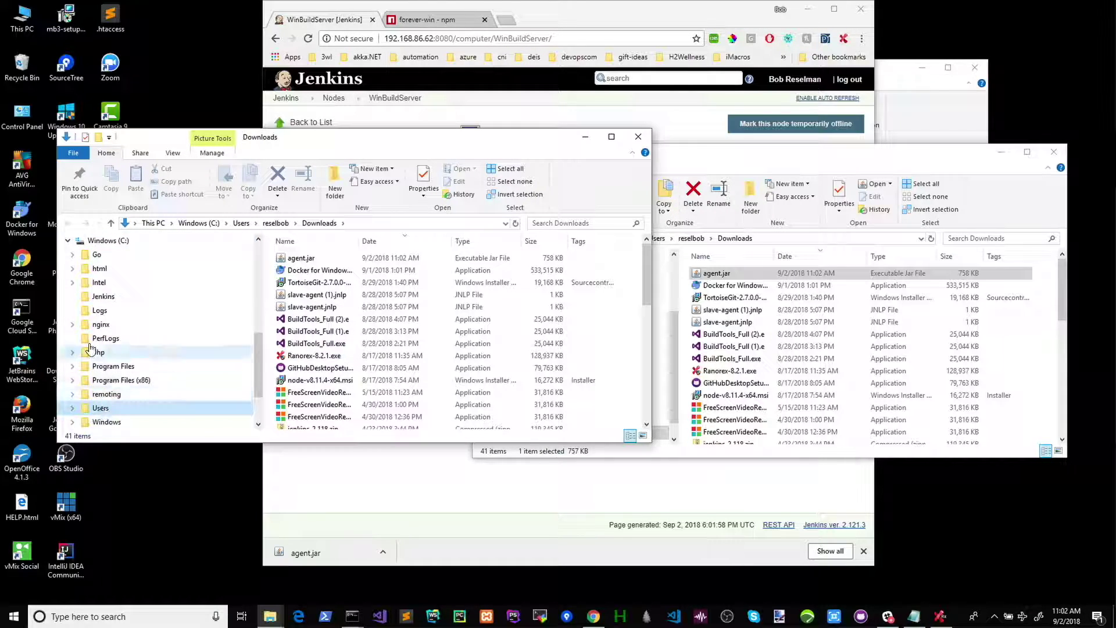
click(94, 297)
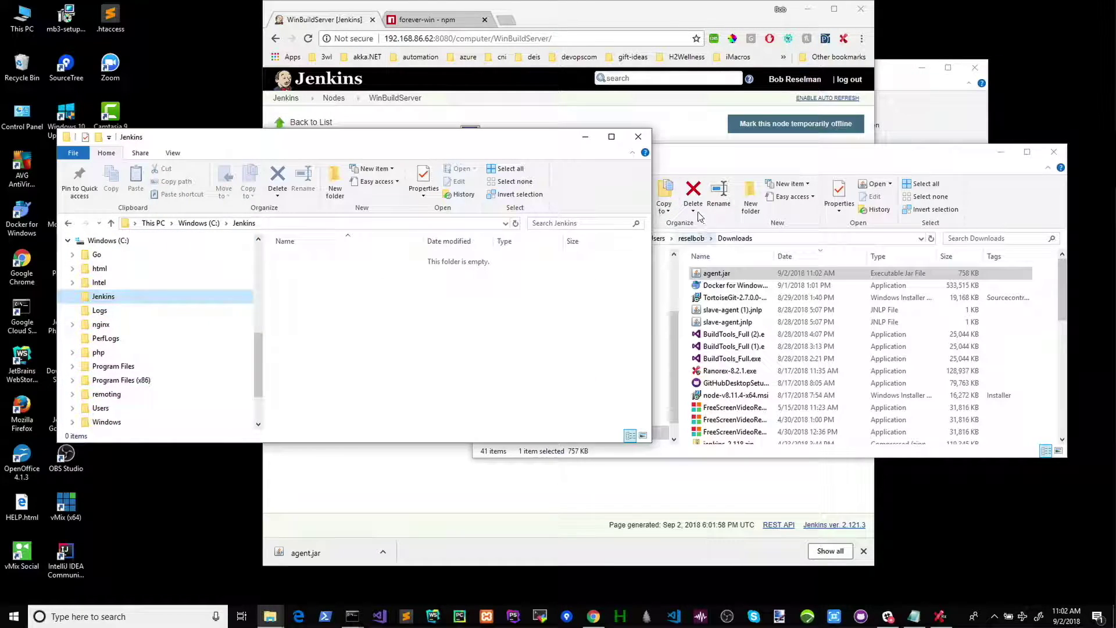
click(716, 273)
drag(718, 274, 326, 281)
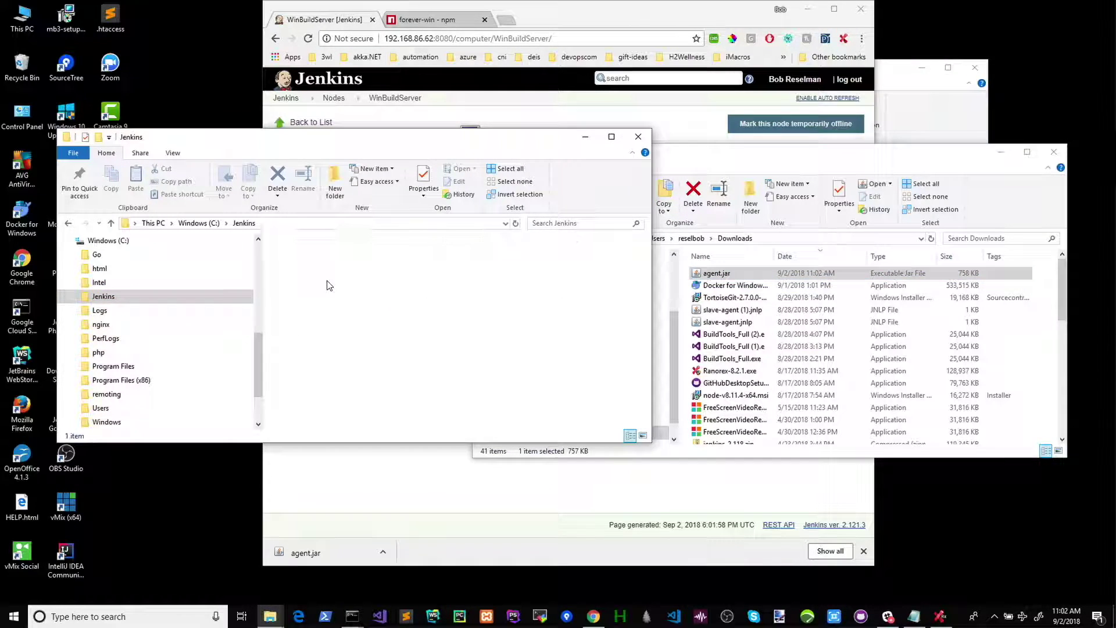
Create a new empty text document in the Jenkins folder.
right_click(313, 298)
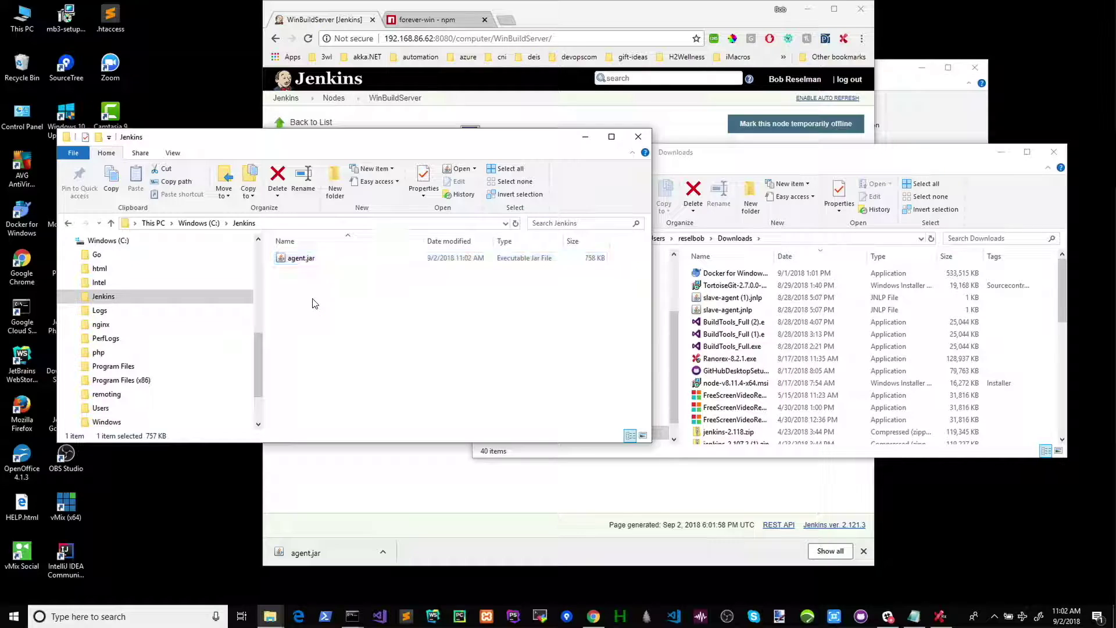
mouse_move(326, 307)
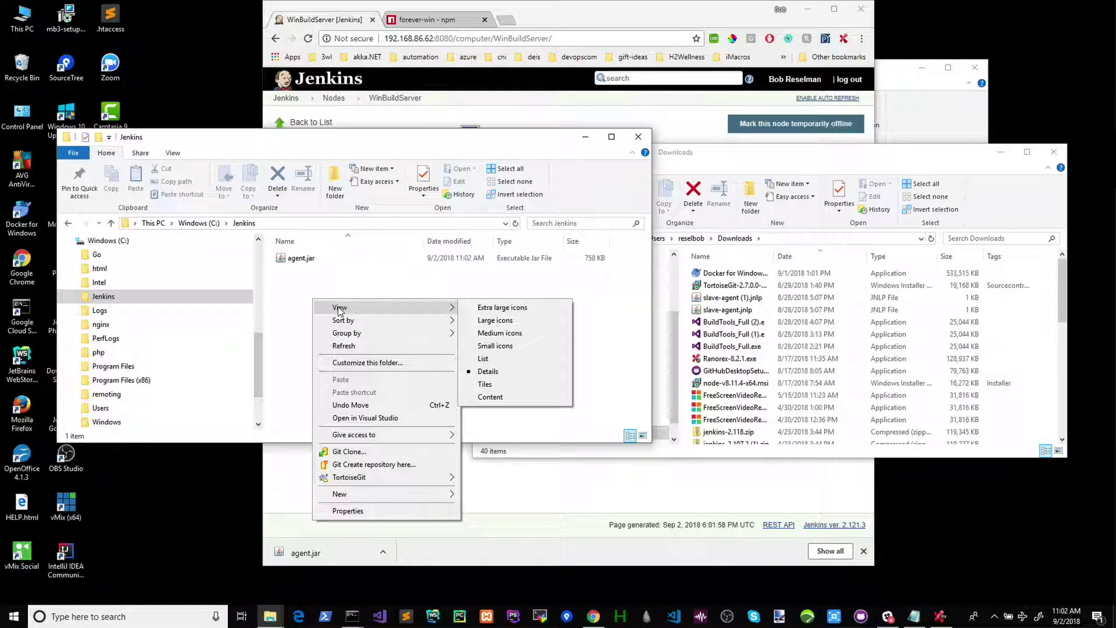
click(305, 283)
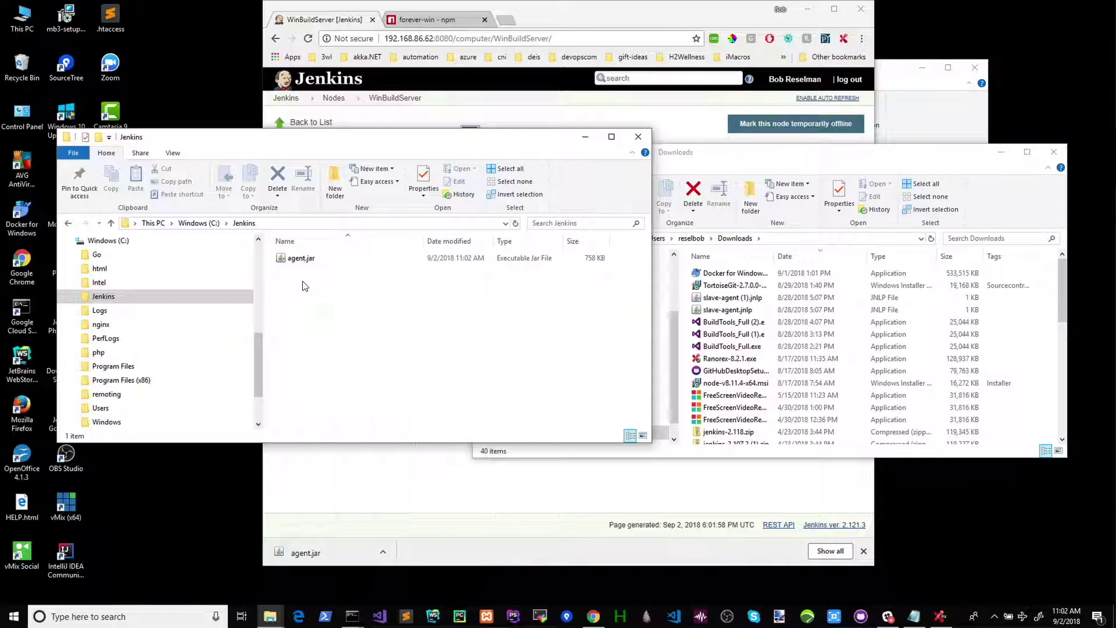
right_click(297, 296)
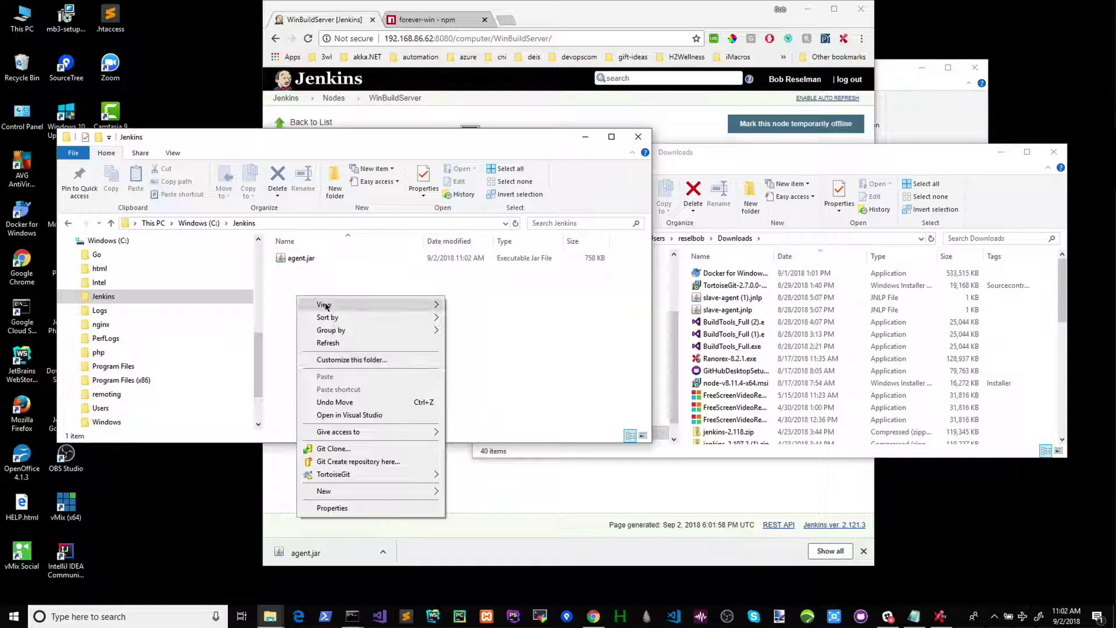
mouse_move(365, 492)
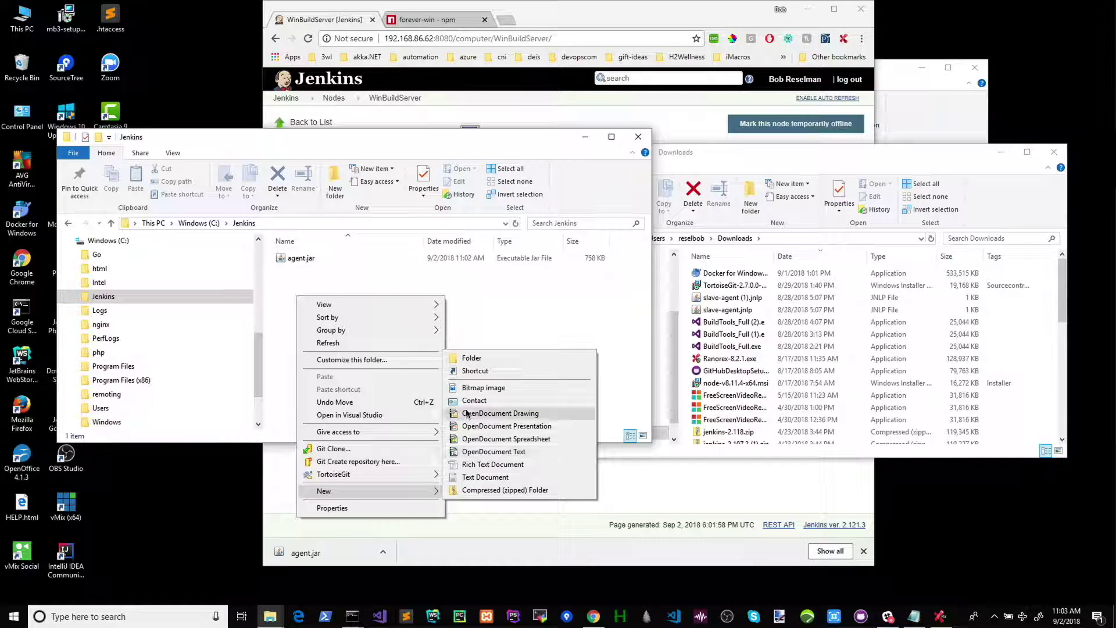
click(479, 478)
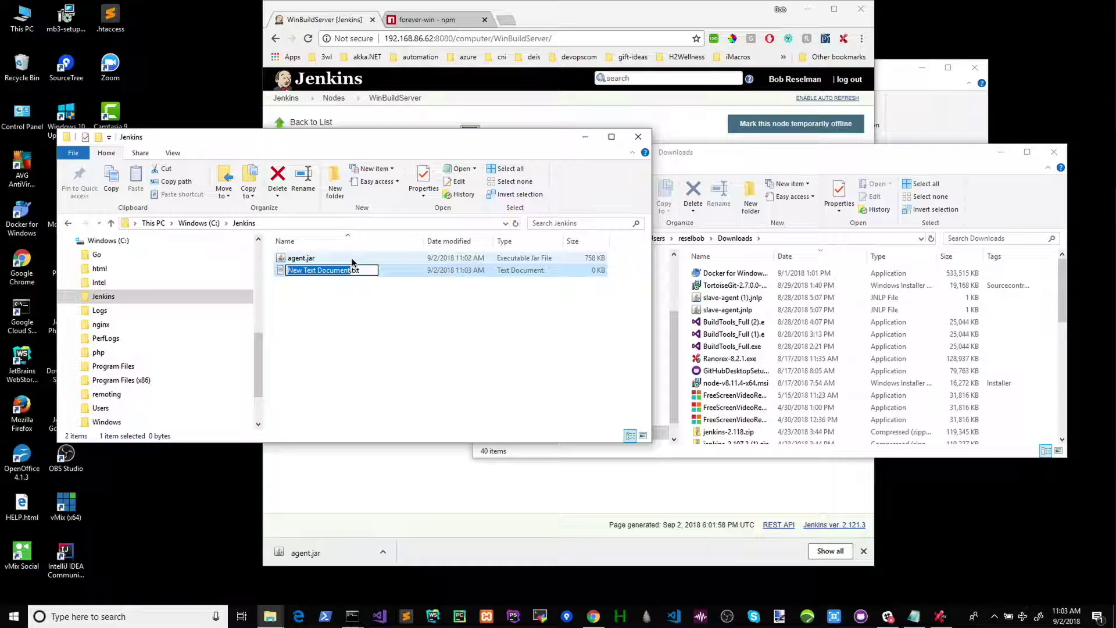
Rename the document to jenkin-bind-to-master.bat, accepting the extension change.
text(jenkis)
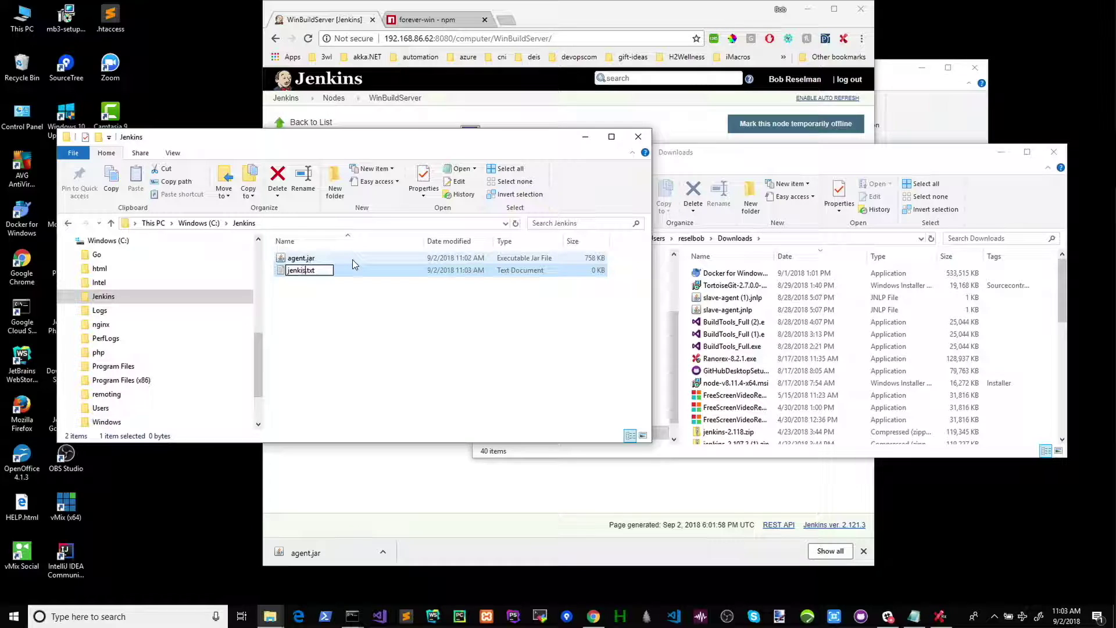
key(BackSpace)
text(n-bind-to-master)
key(Right)
key(shift+Right)
key(shift+Right)
key(shift+Right)
text(bat)
click(371, 309)
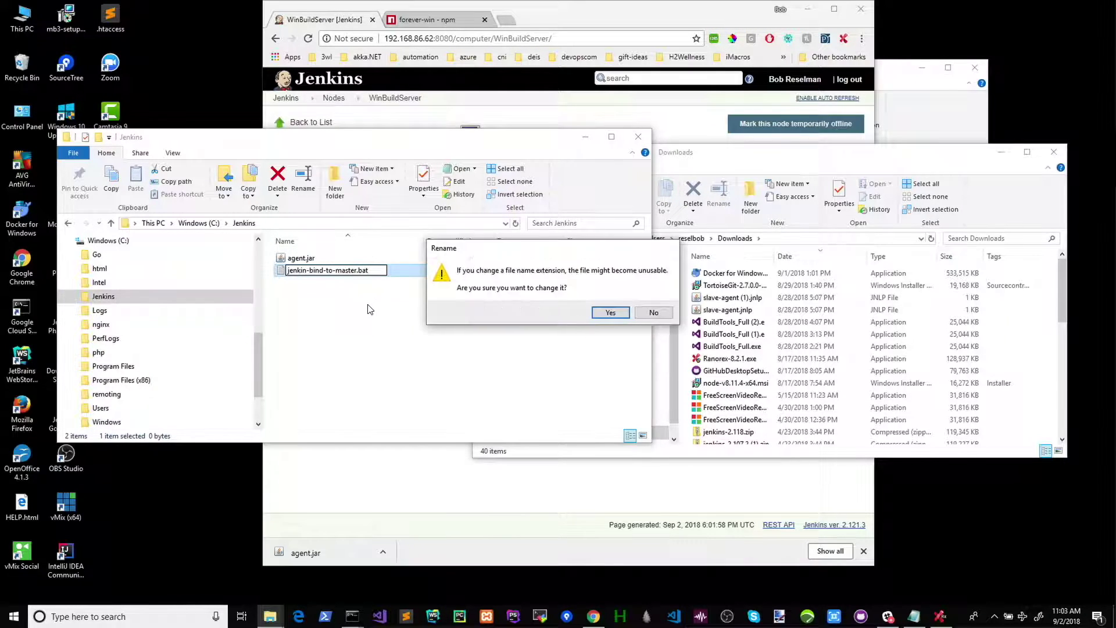
click(607, 314)
right_click(352, 276)
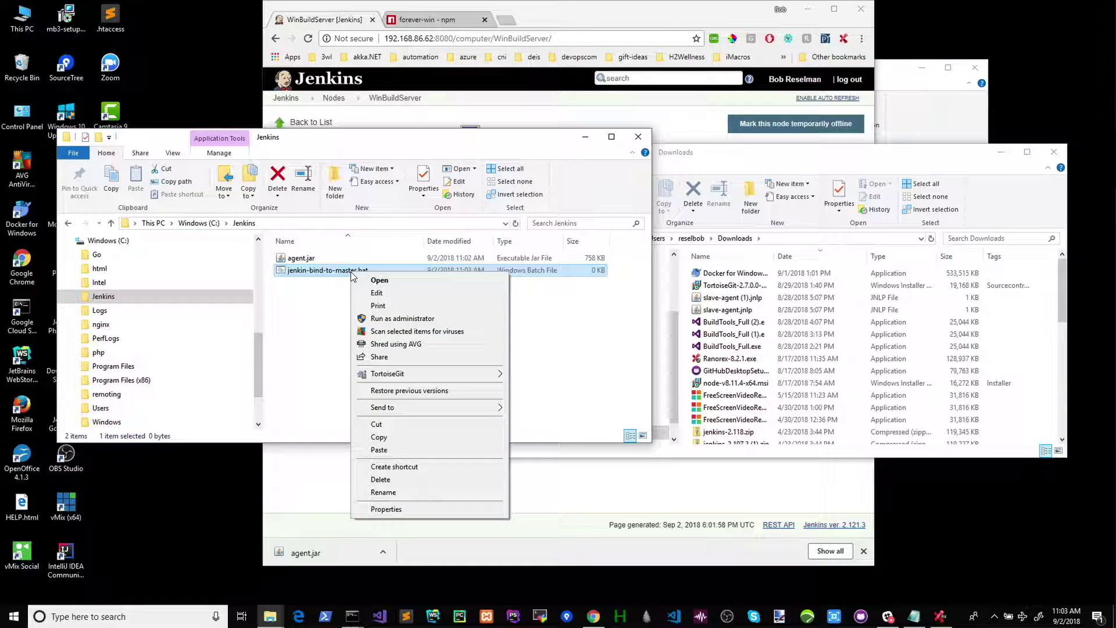
Open the batch file for editing and copy the agent's java -jar command from the Jenkins page.
click(367, 291)
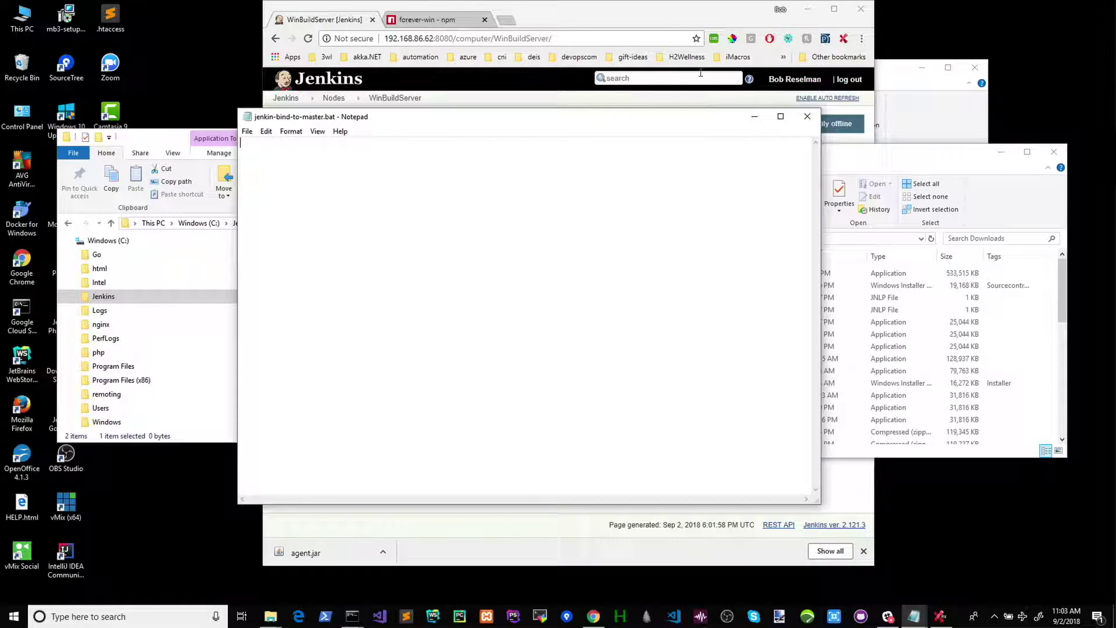
click(662, 13)
drag(695, 246, 473, 225)
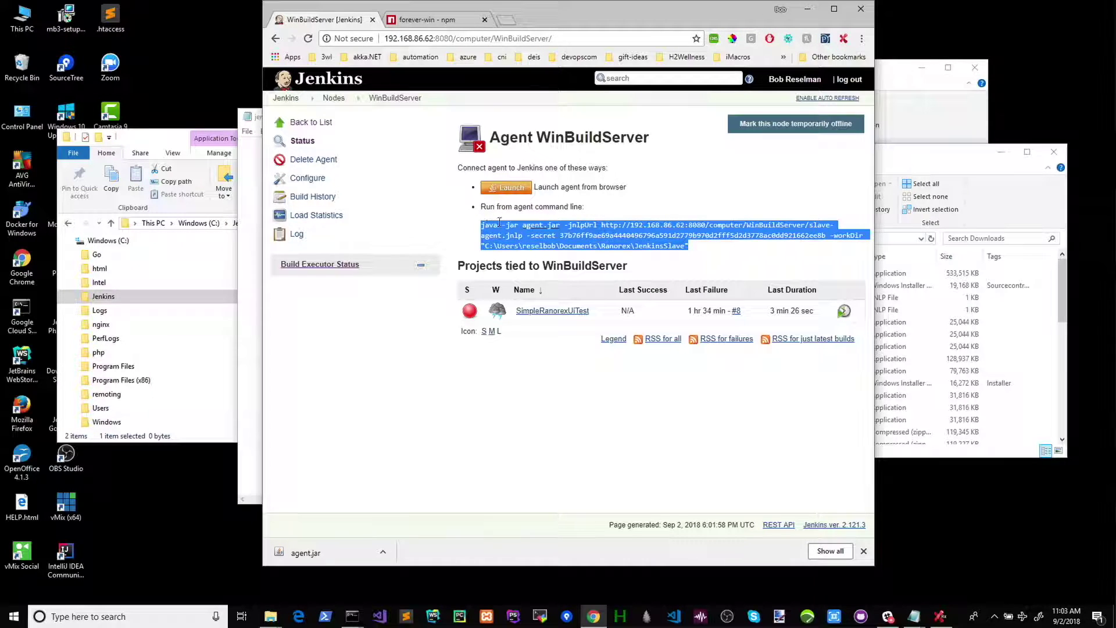
right_click(515, 235)
click(523, 231)
click(255, 318)
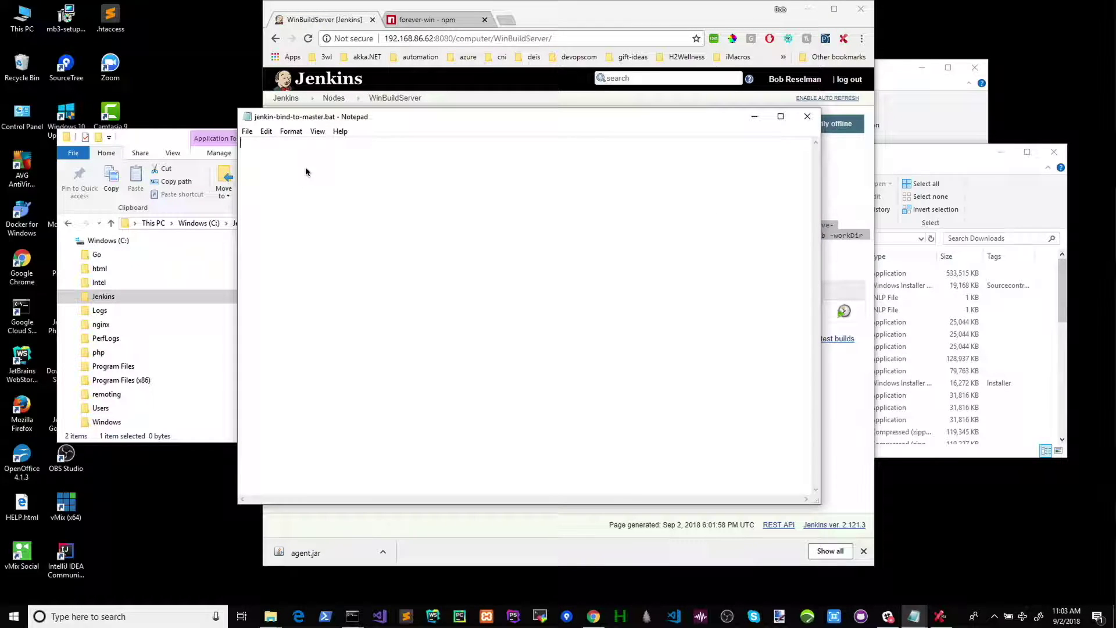
Write cd C:\Jenkins\ on the first line and paste the agent command below it.
text(cd)
text(C:\Kjne)
key(BackSpace)
key(BackSpace)
text(enkin)
key(BackSpace)
text(J)
click(324, 144)
key(ctrl+v)
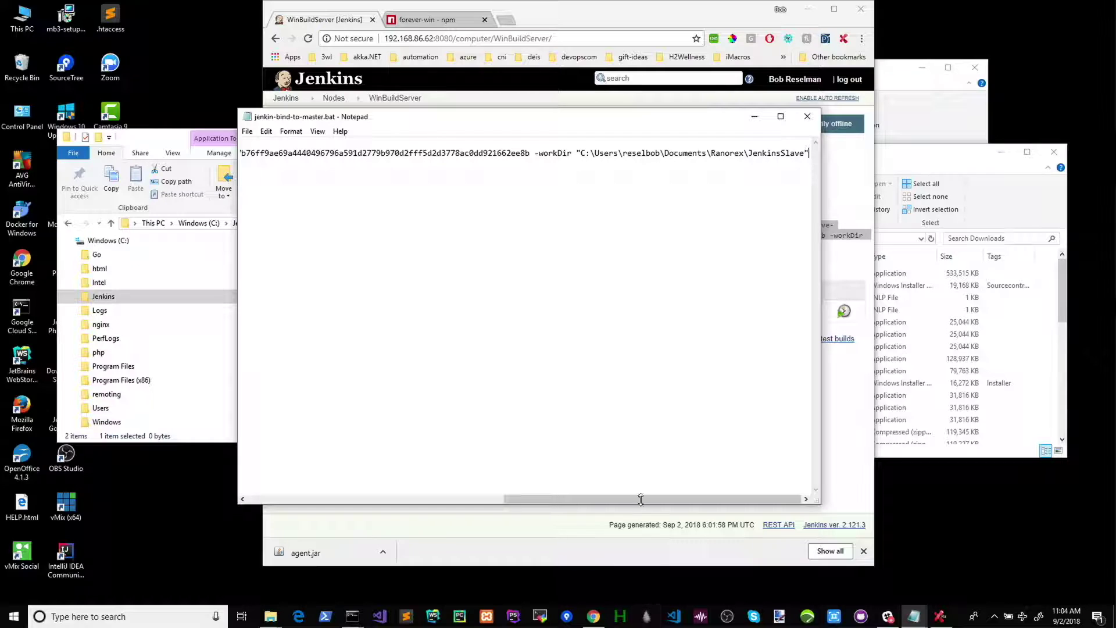
Save the batch file in Notepad and close the editor.
drag(639, 495, 324, 455)
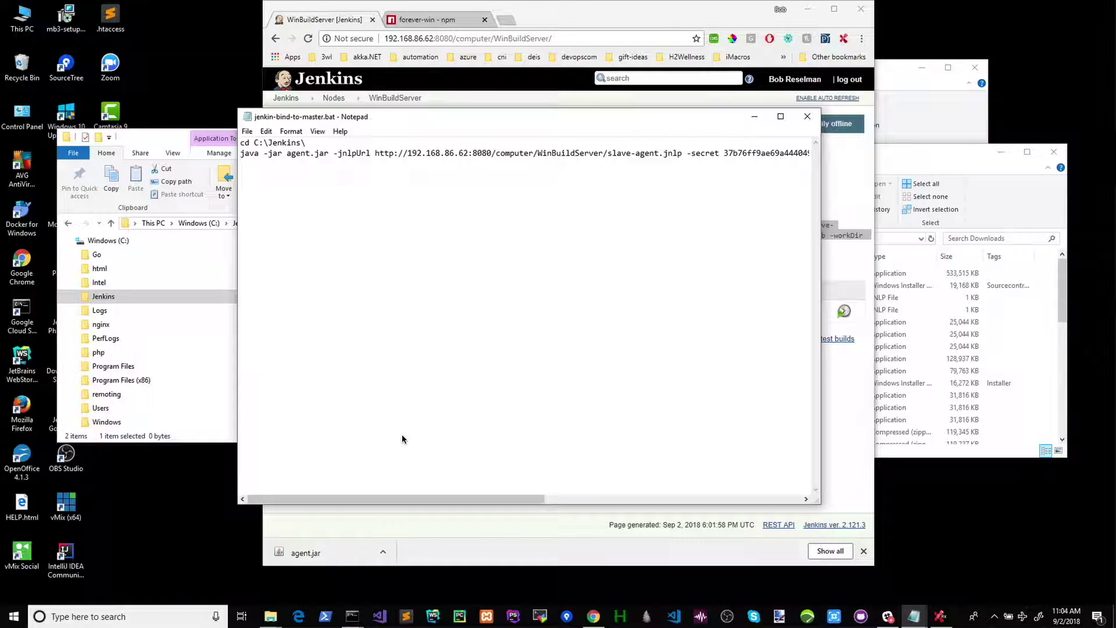
click(247, 131)
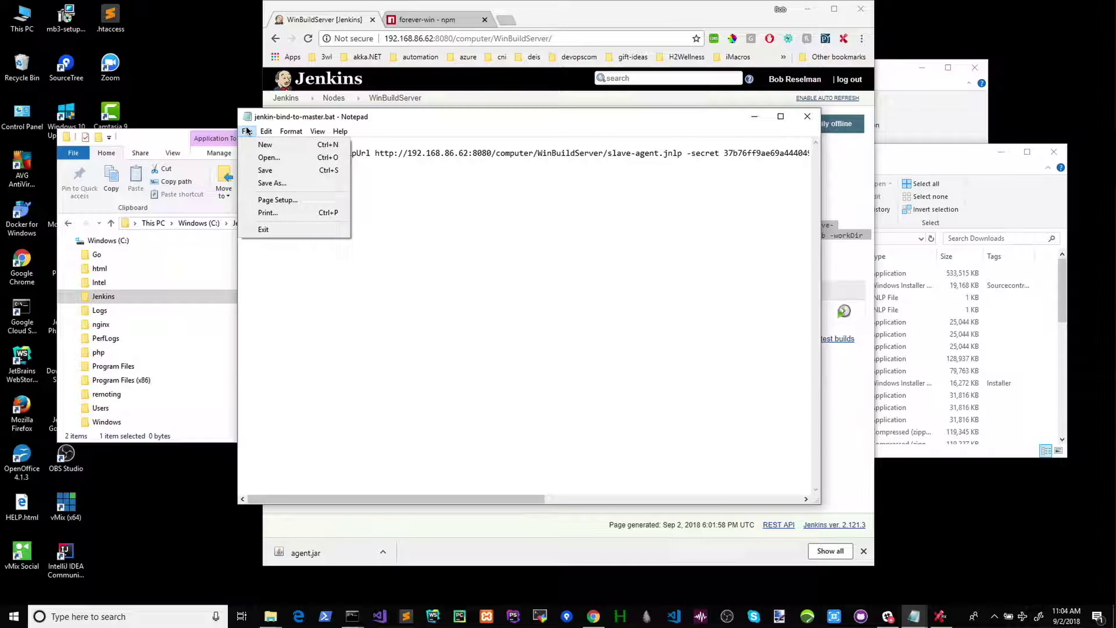
click(262, 168)
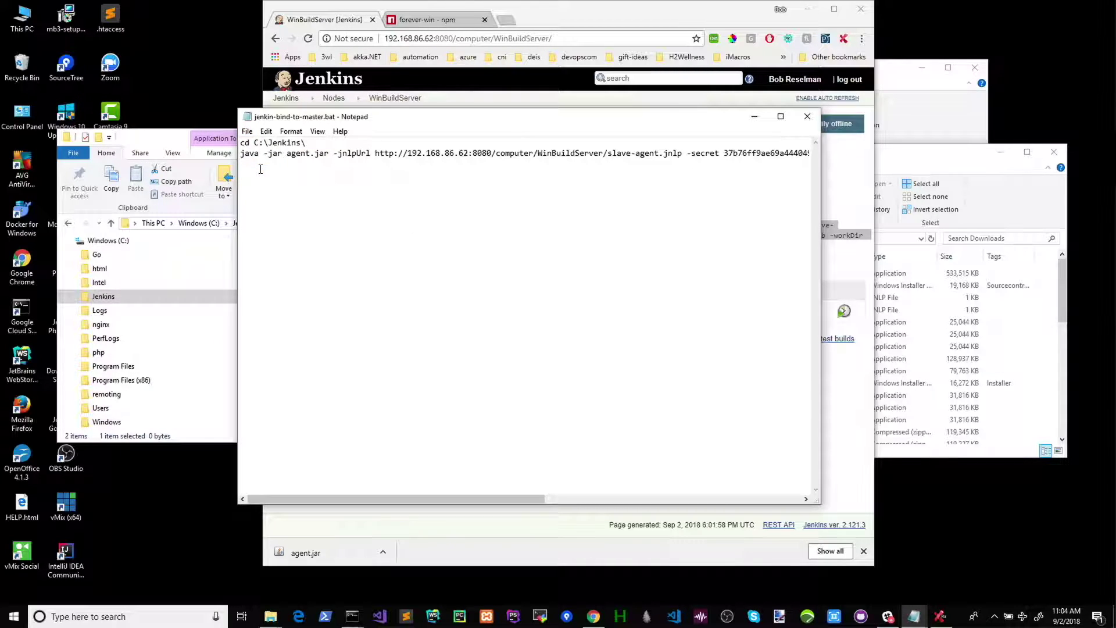
click(808, 118)
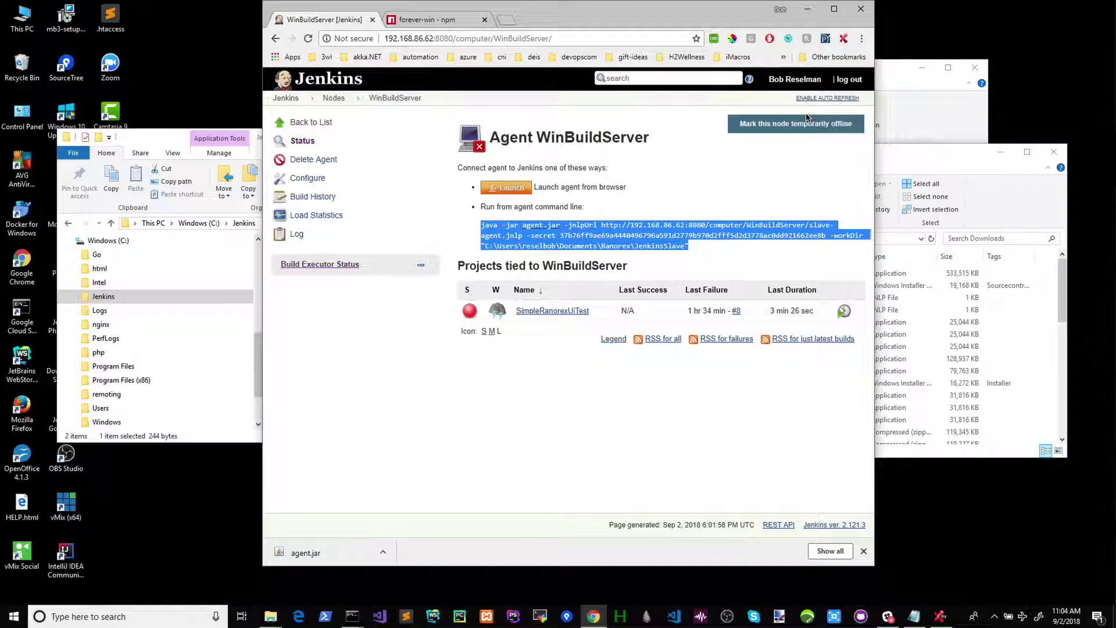
Run jenkin-bind-to-master.bat from the Jenkins folder so the WinBuildServer agent connects.
click(168, 138)
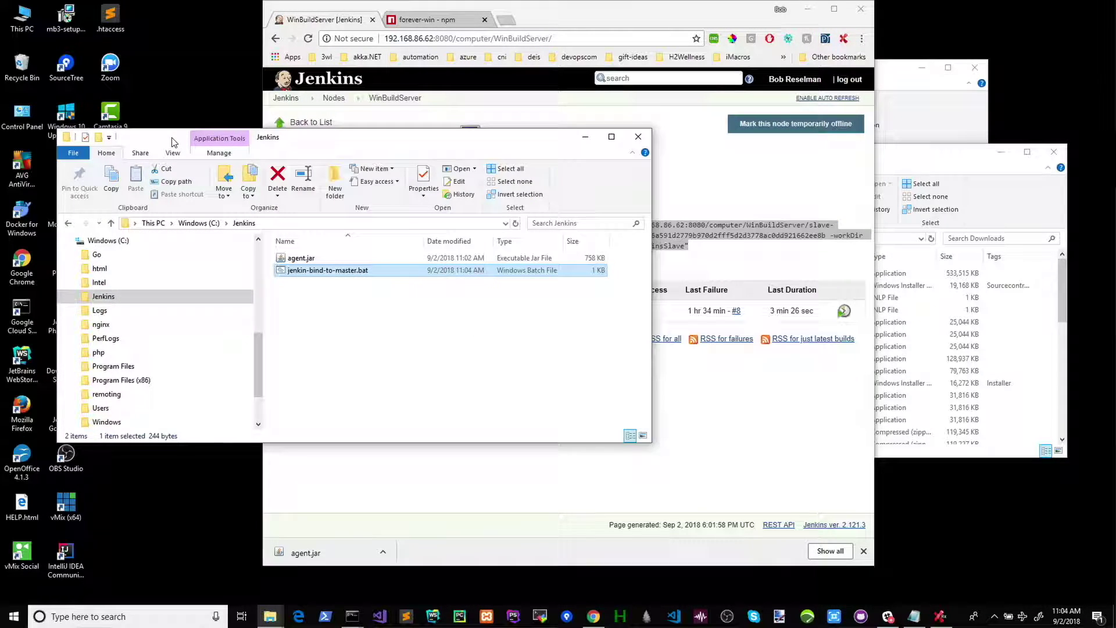
double_click(341, 272)
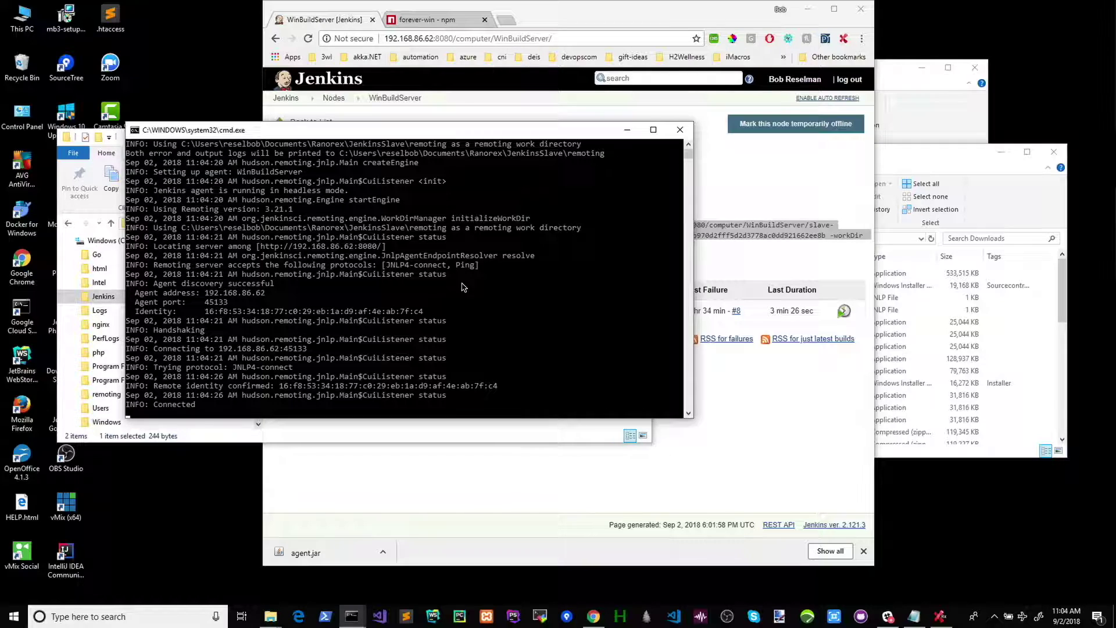
Open and refresh the Jenkins Nodes list to confirm WinBuildServer is online on Windows 10.
click(510, 101)
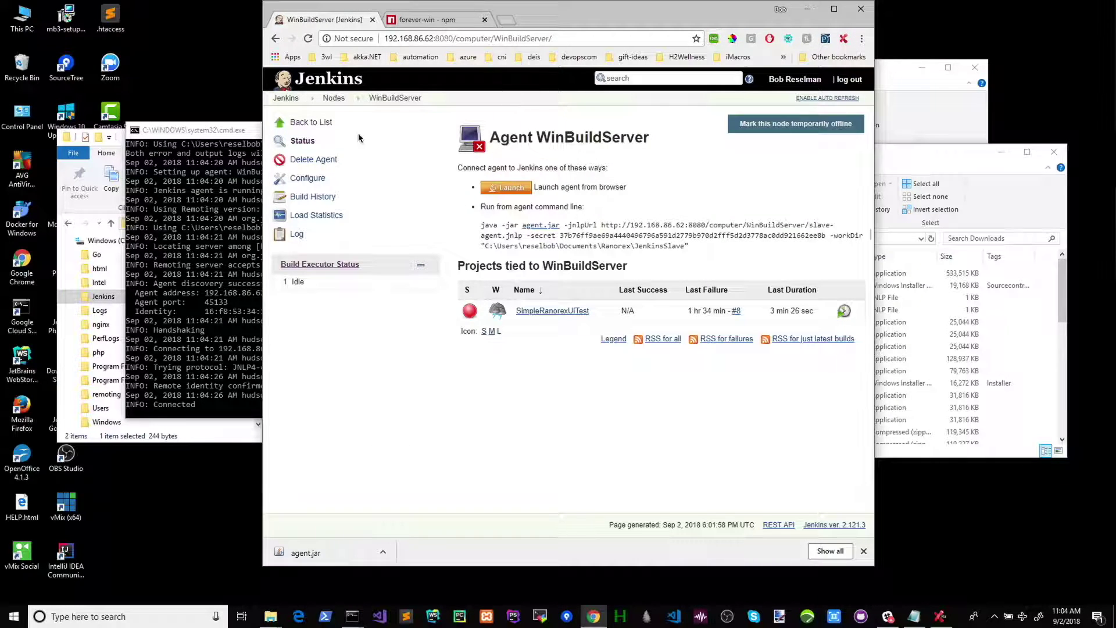
click(333, 98)
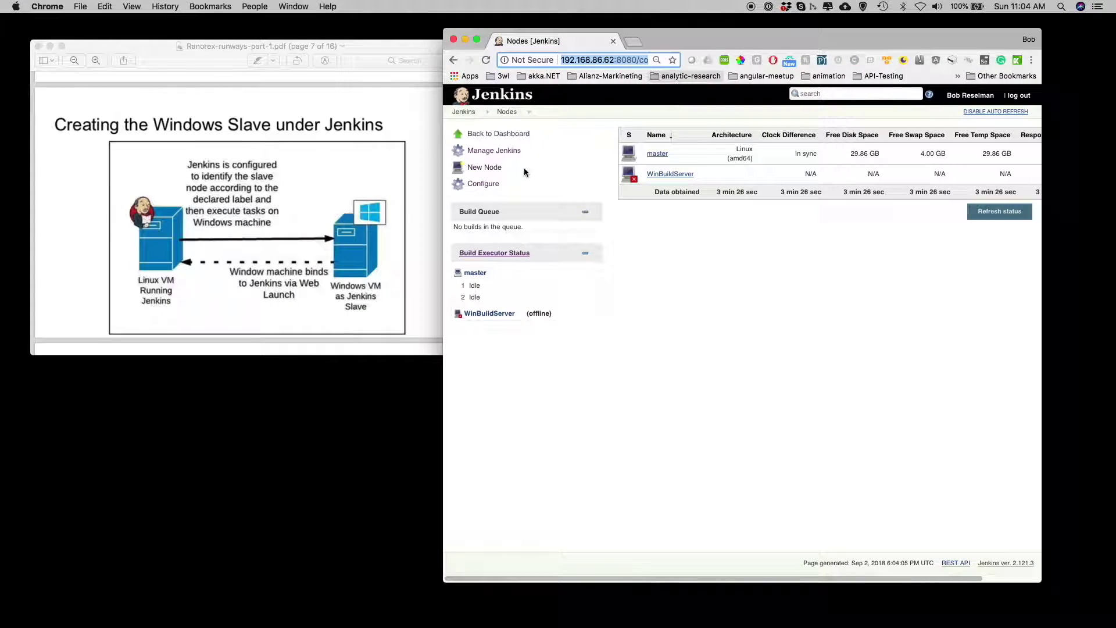
click(486, 60)
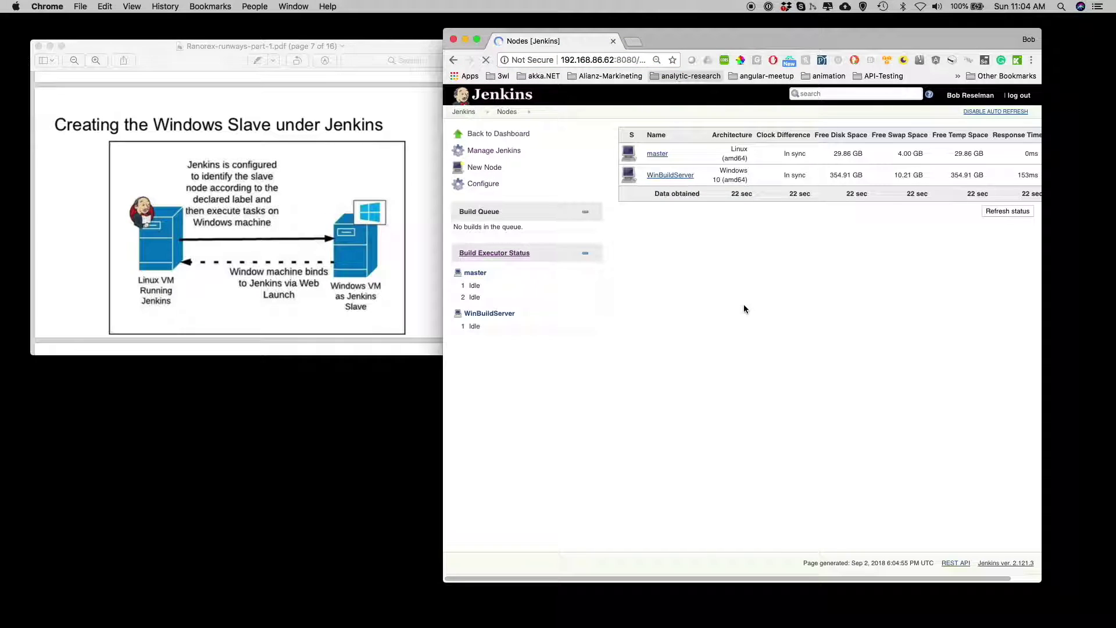